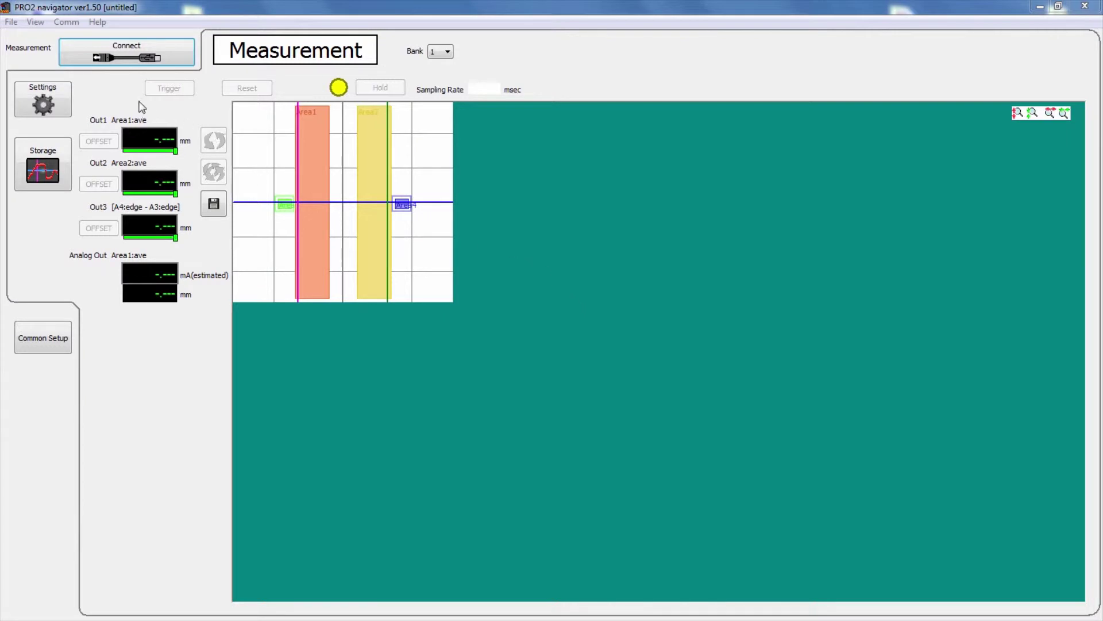
Connect to the sensor for live readings: Out1 about 6.66 mm, Out2 about 8.1 mm.
left_click(120, 54)
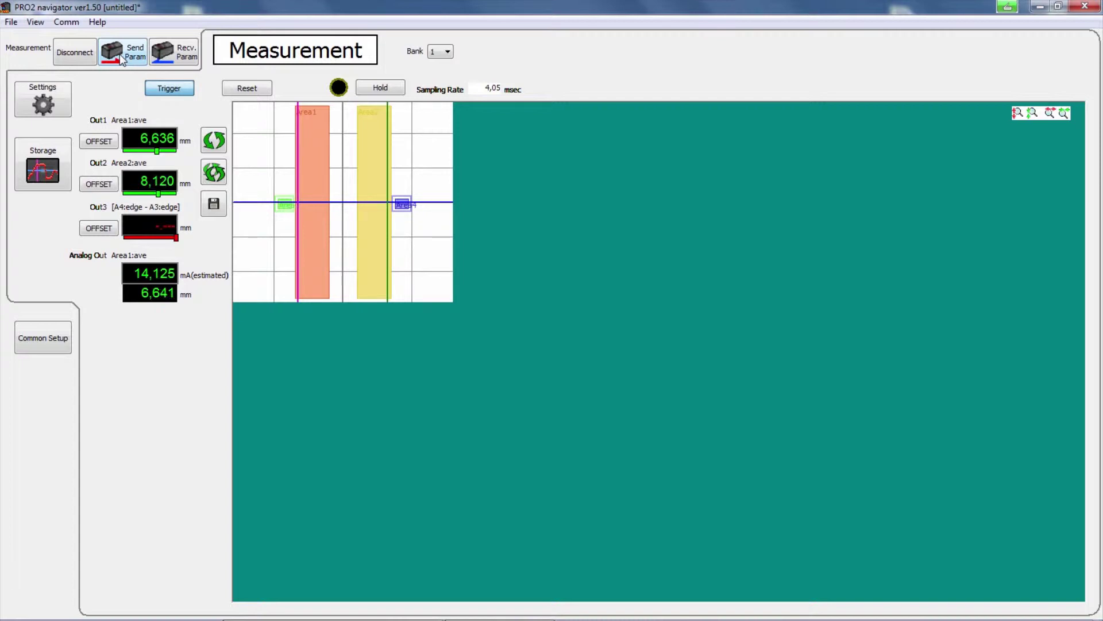
left_click(43, 25)
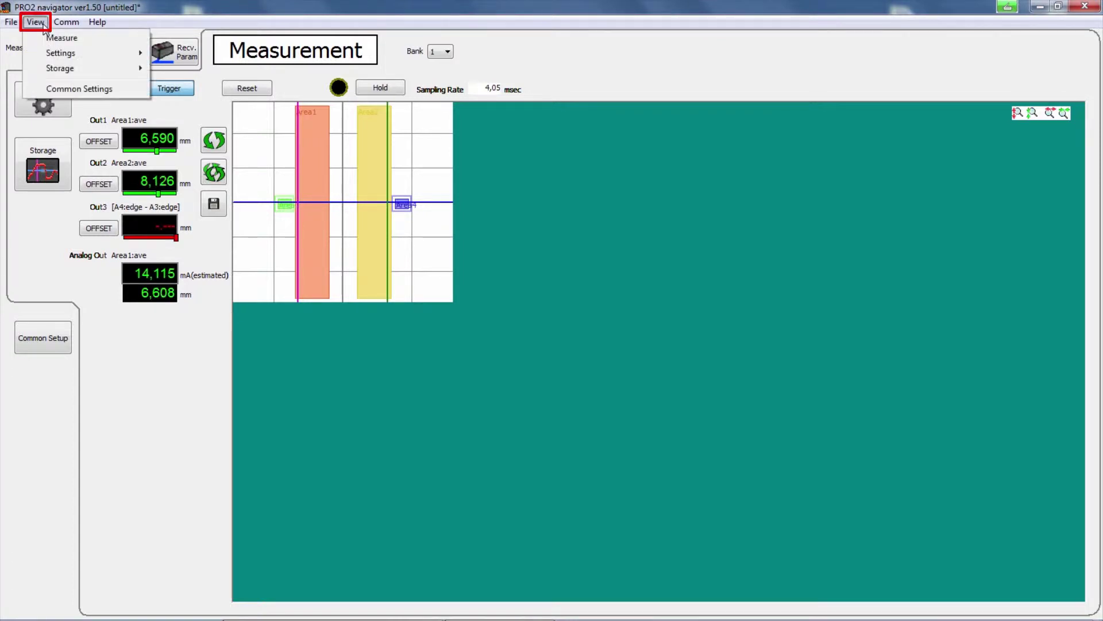
In Common Settings, keep the port at COM3 and the baud rate at 2Mbps.
left_click(77, 90)
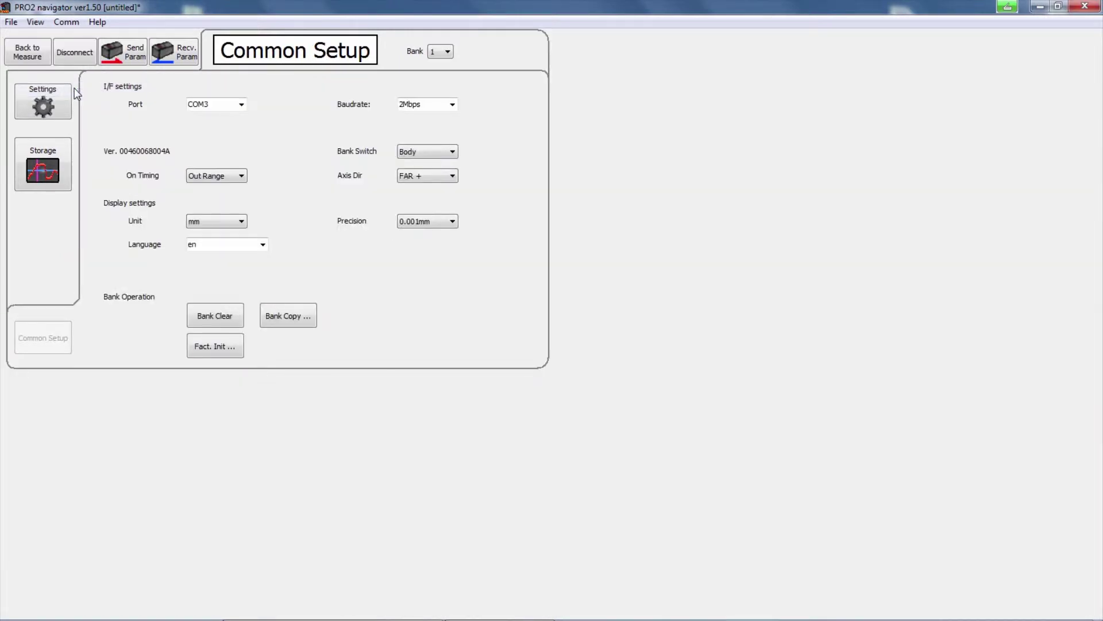
left_click(240, 106)
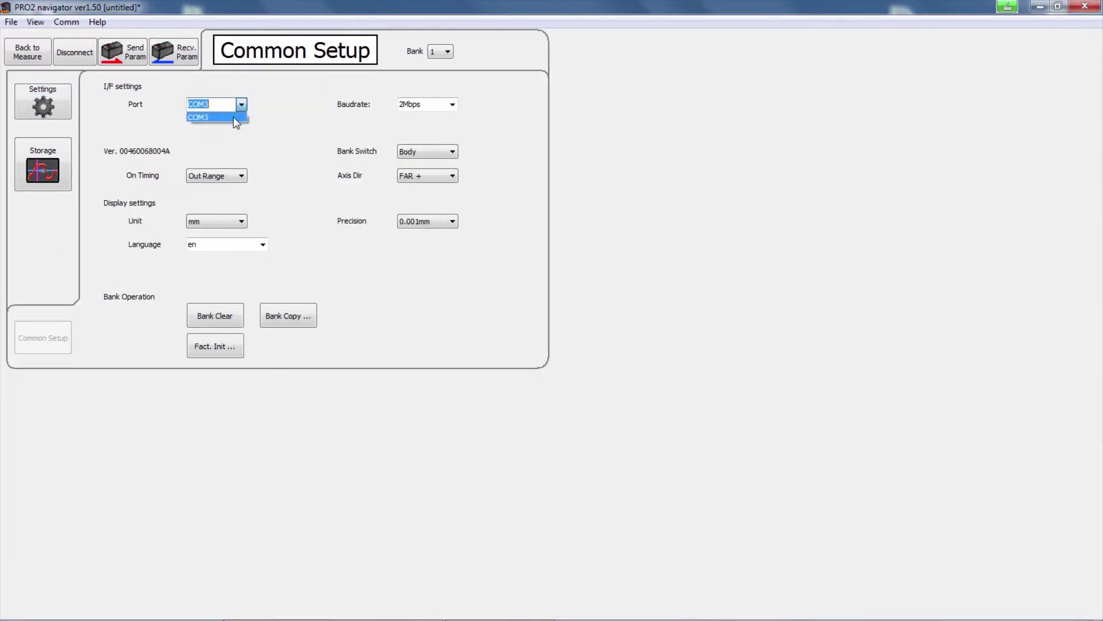
left_click(233, 116)
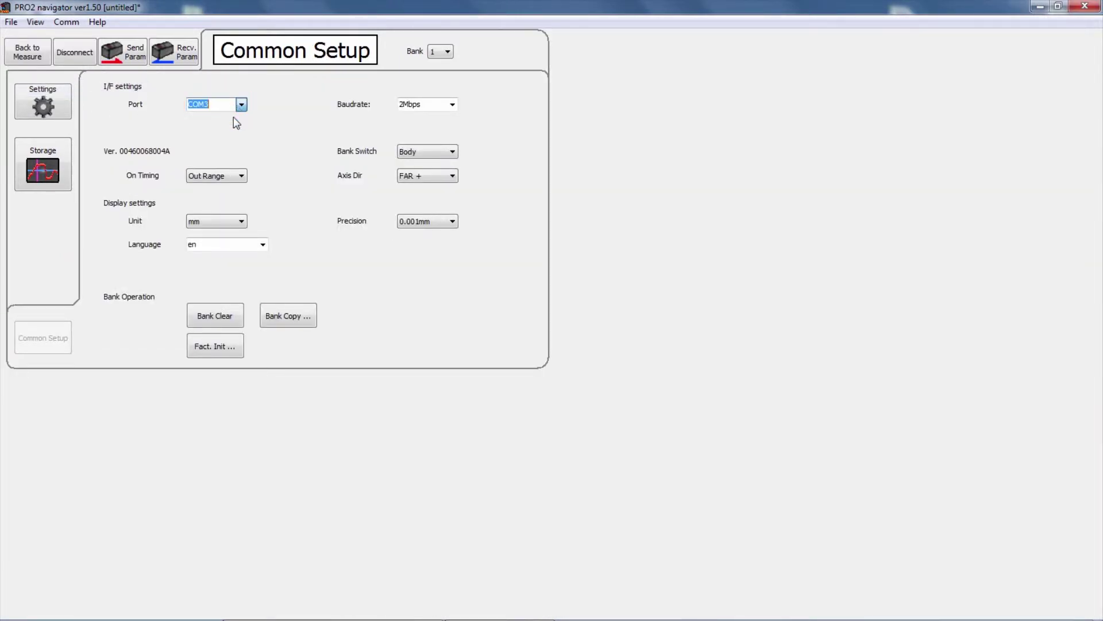
left_click(452, 104)
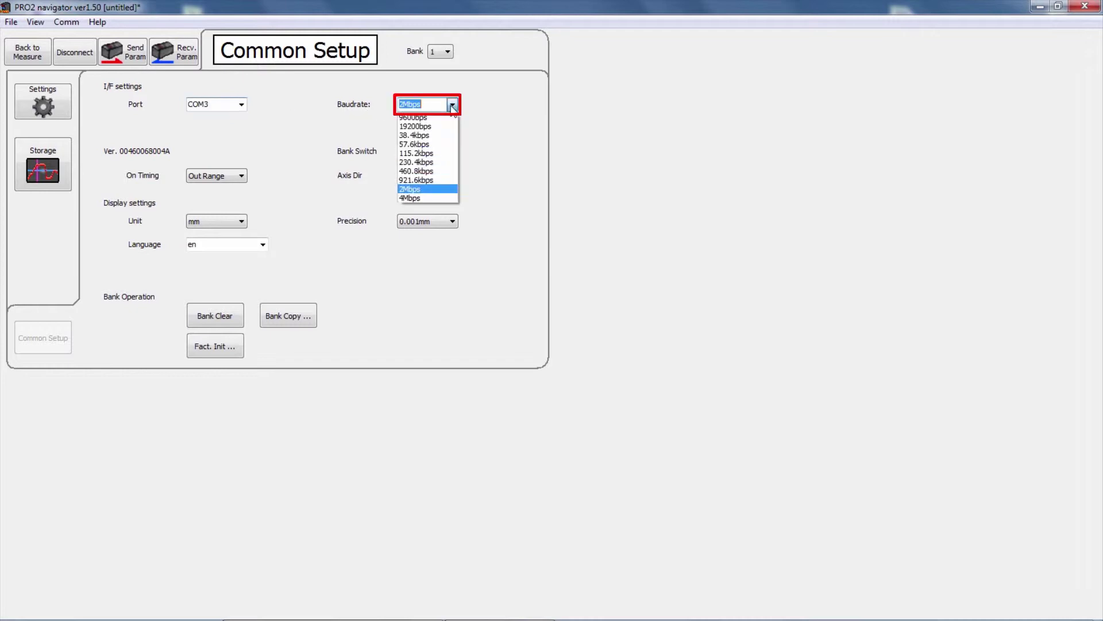
left_click(419, 188)
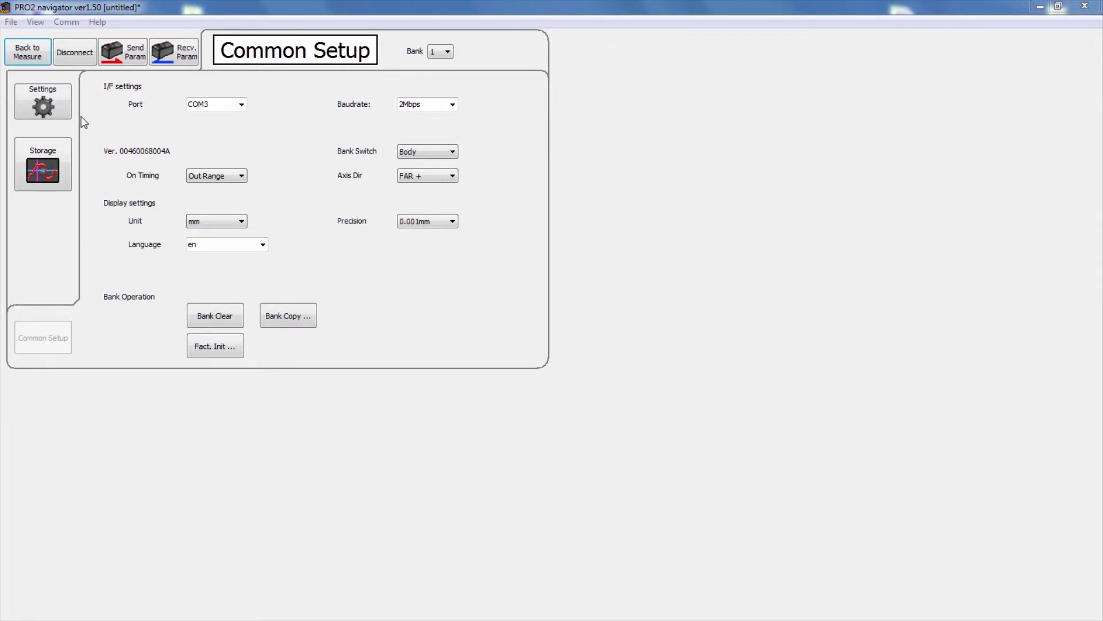
Auto-adjust the camera exposure to a 5475 usec shutter time, then refresh.
left_click(44, 110)
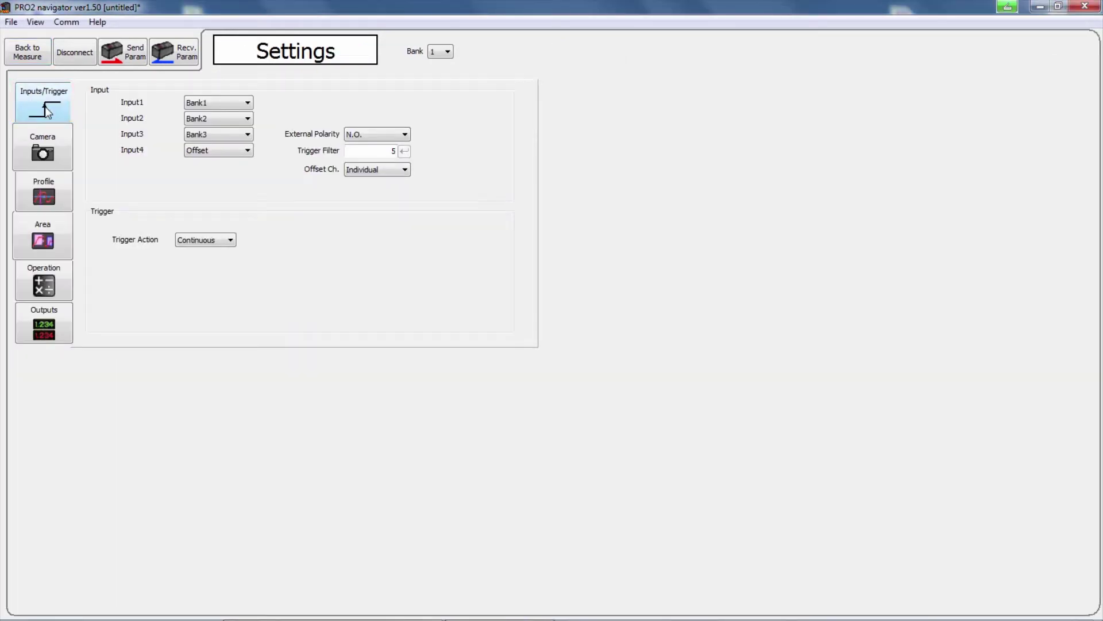
left_click(61, 139)
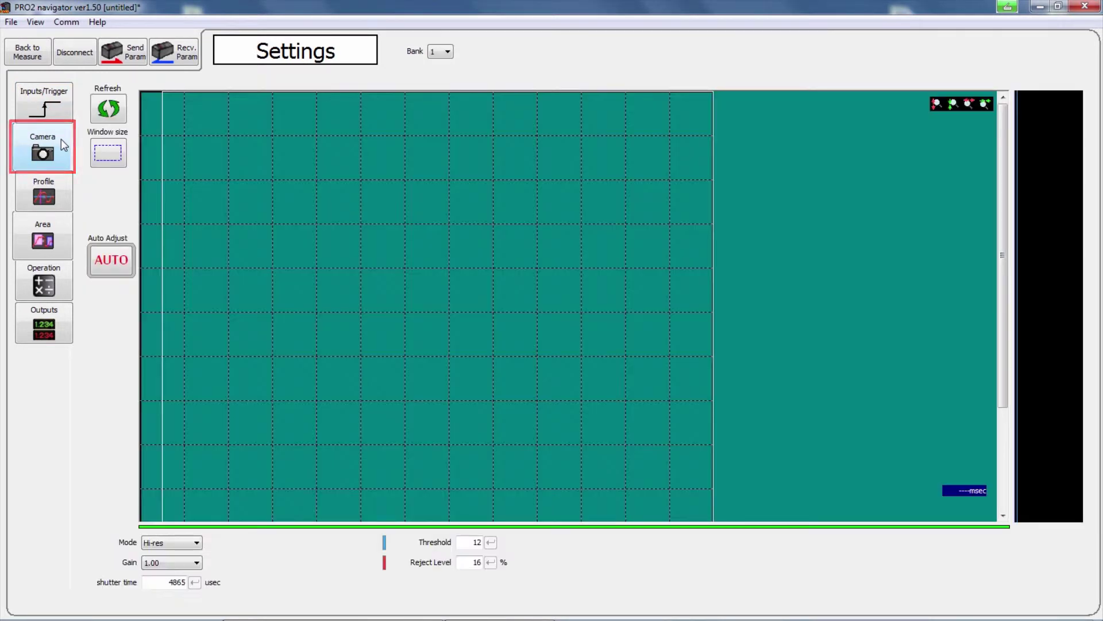
left_click(116, 268)
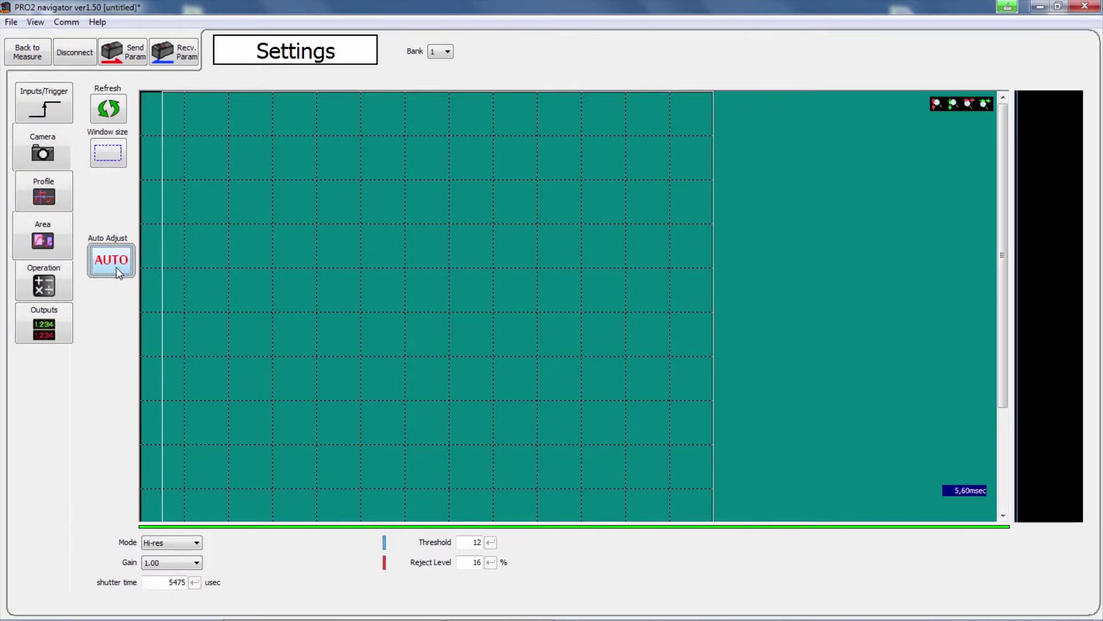
left_click(112, 112)
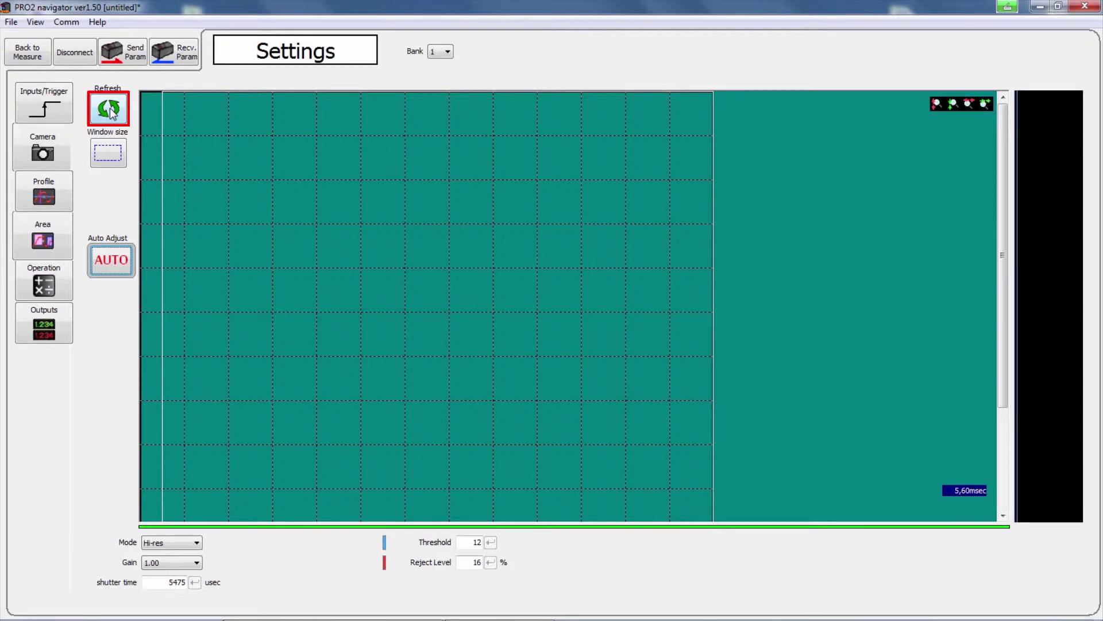
Refresh the live laser-line camera image and zoom in twice horizontally and once vertically.
left_click(109, 108)
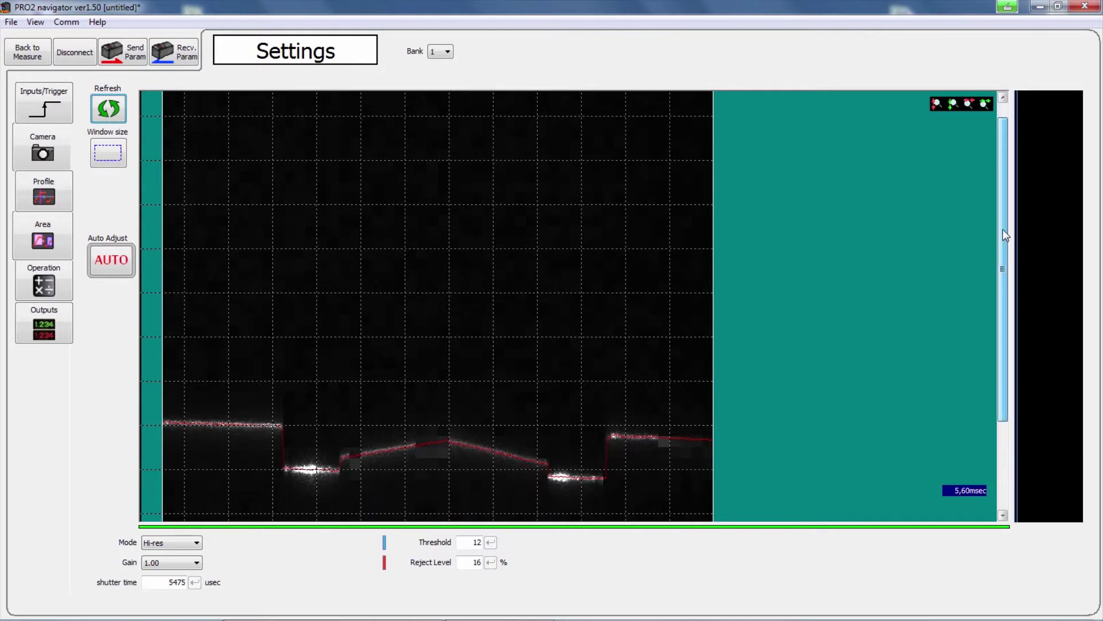
left_click_drag(1005, 235, 1003, 270)
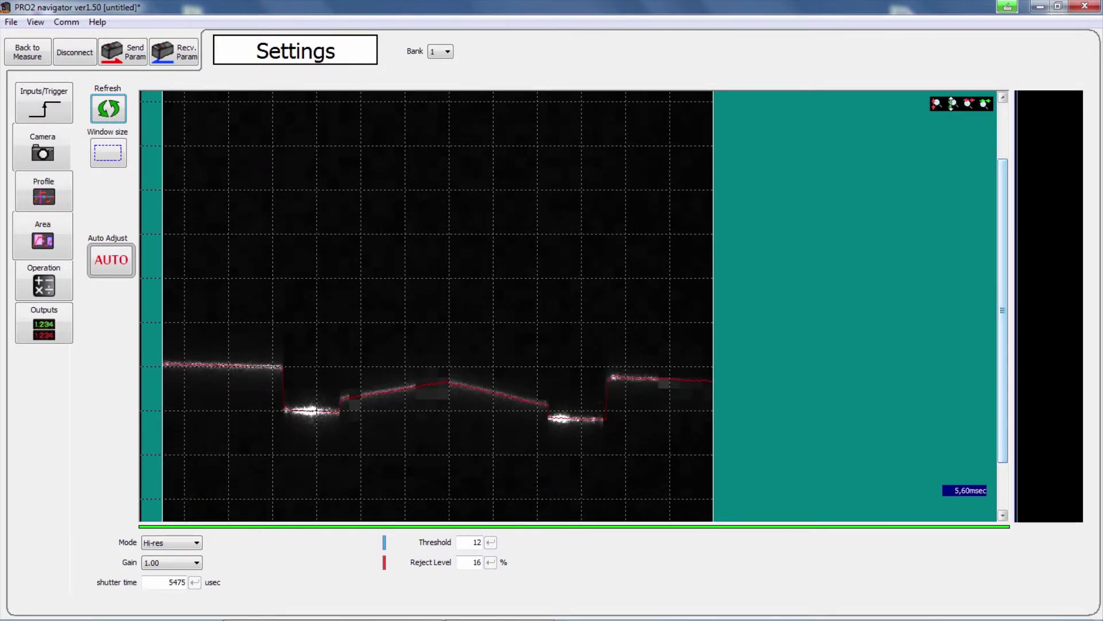
scroll(953, 103, "down", 2)
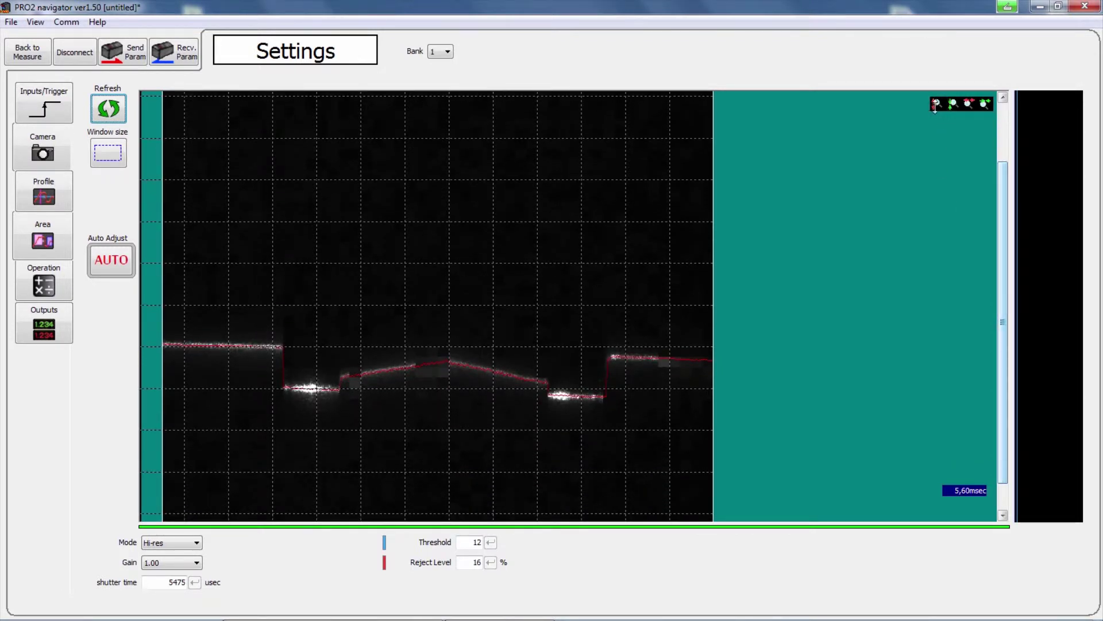
left_click(970, 104)
left_click(970, 104)
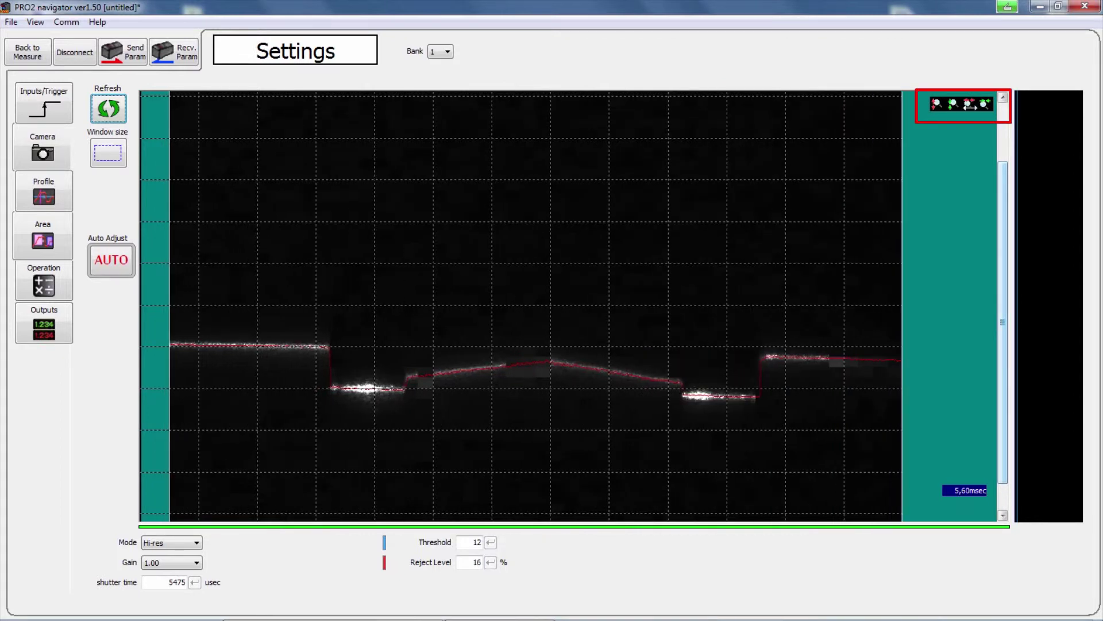
left_click(936, 104)
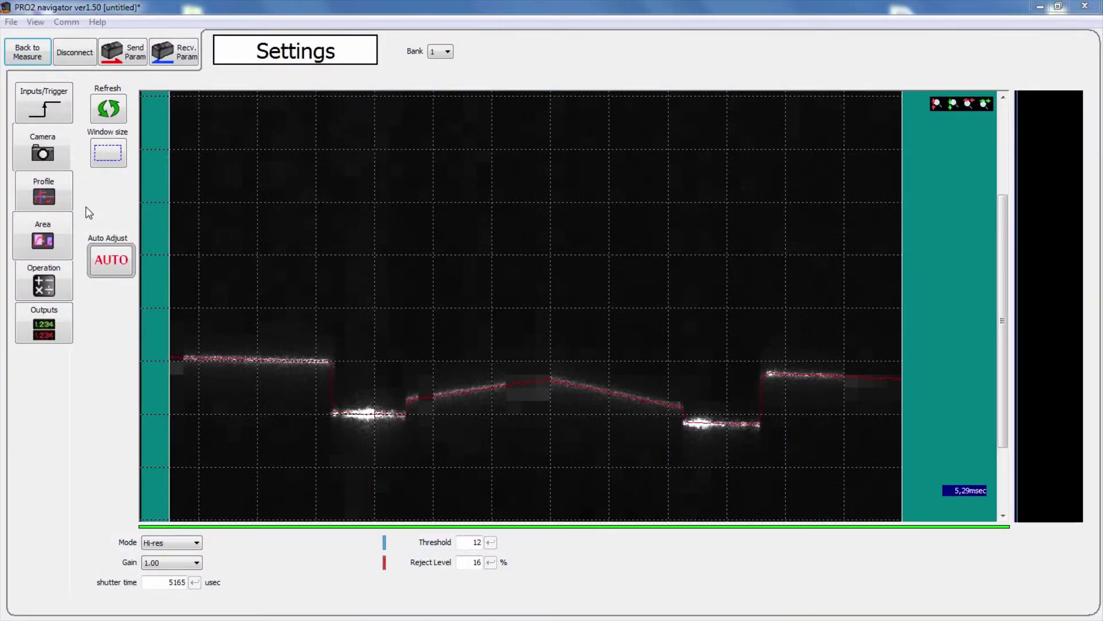
Load the current profile waveform in Profile settings and switch to profile correction.
left_click(64, 200)
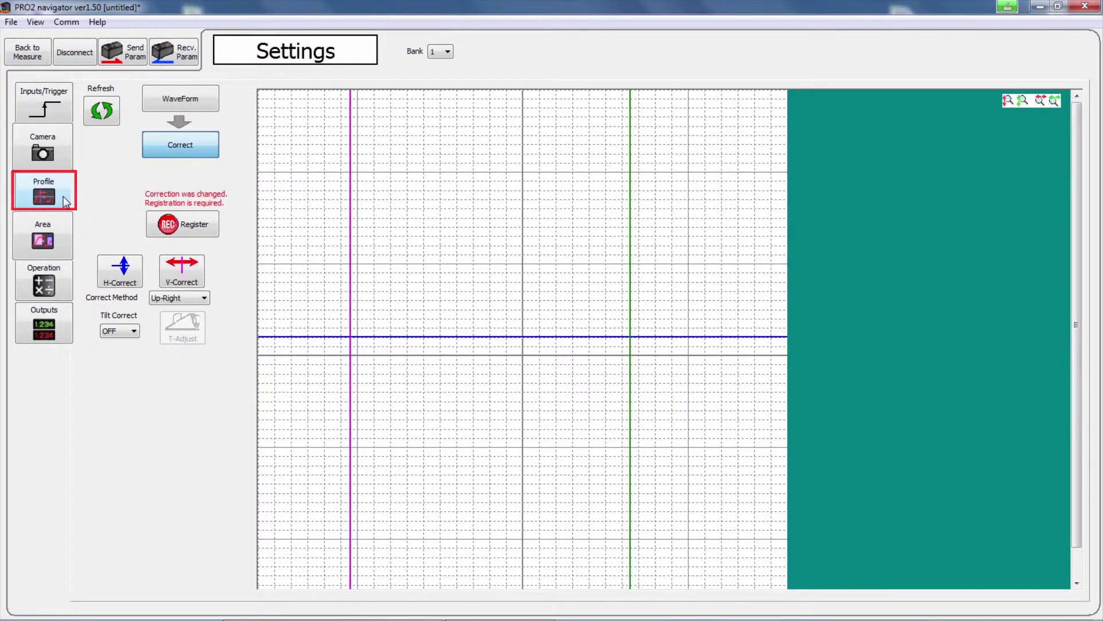
left_click(101, 112)
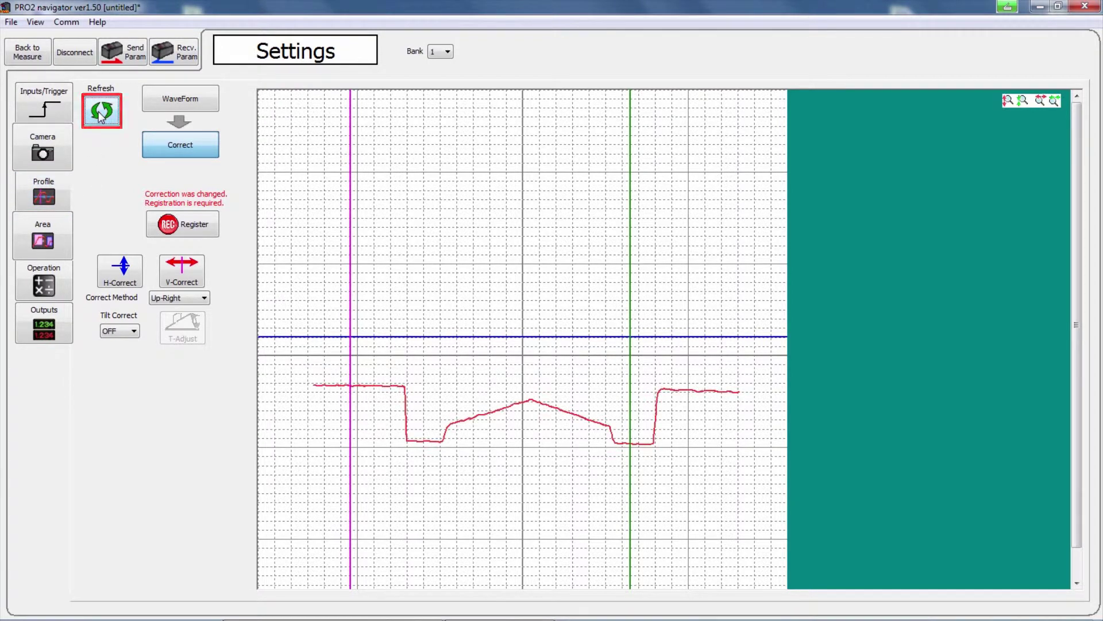
left_click(162, 154)
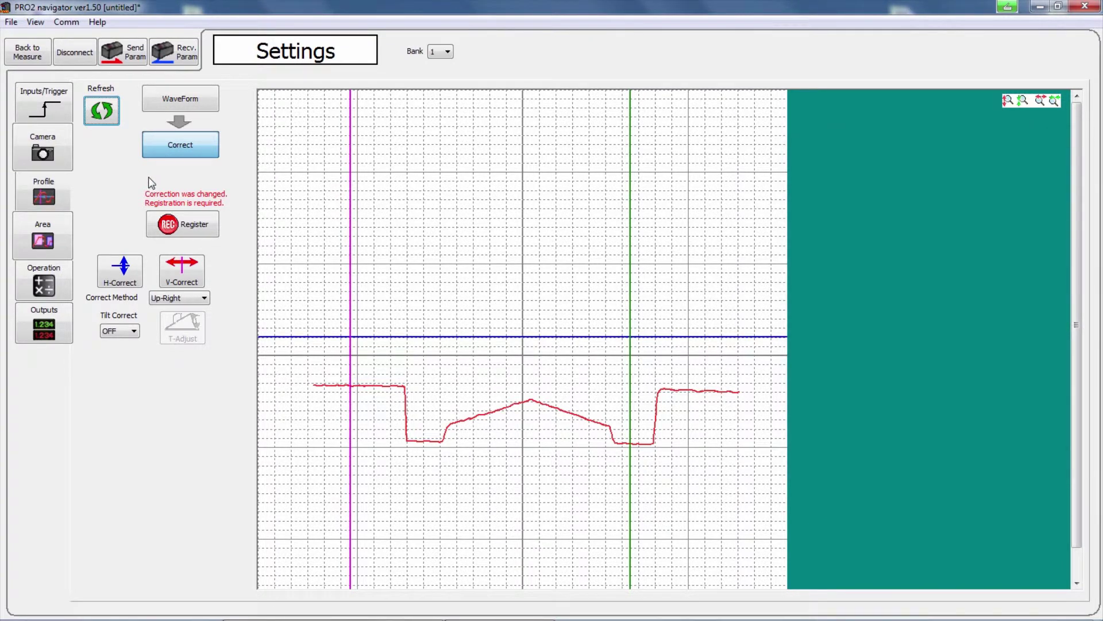
Enable horizontal and vertical correction, with reference lines on the lower steps and slightly right.
left_click(127, 271)
left_click_drag(330, 332, 332, 434)
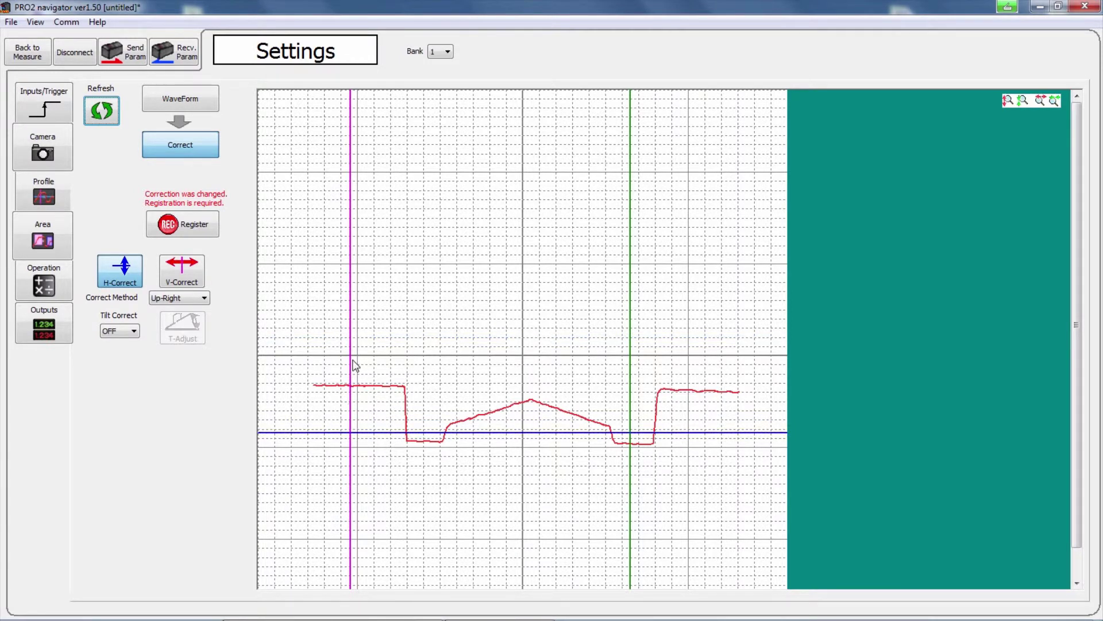
left_click(196, 273)
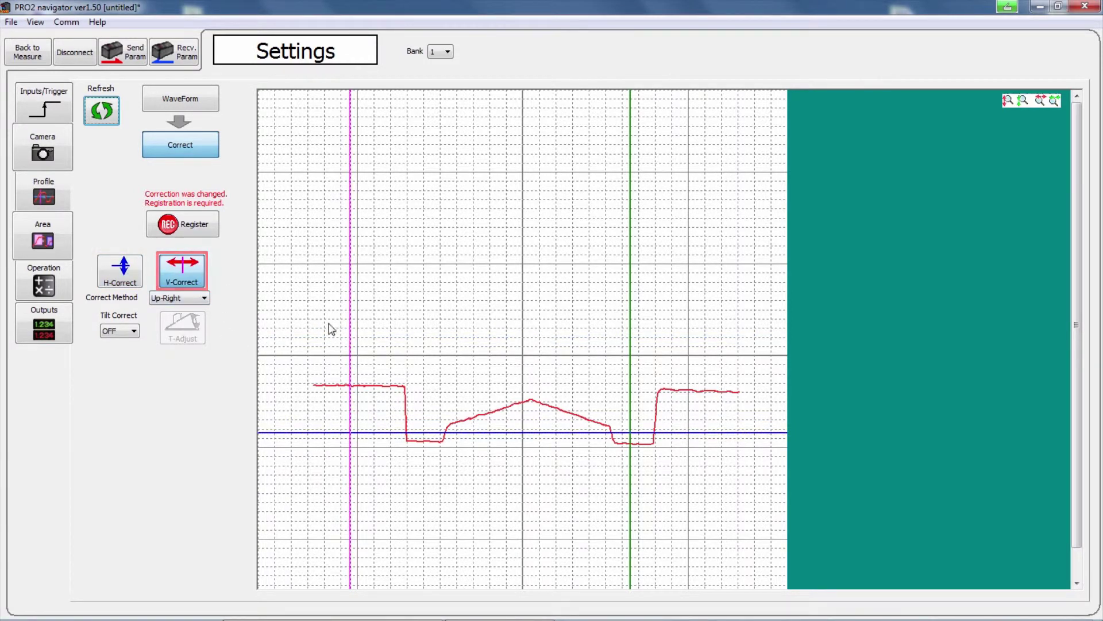
left_click_drag(351, 336, 377, 336)
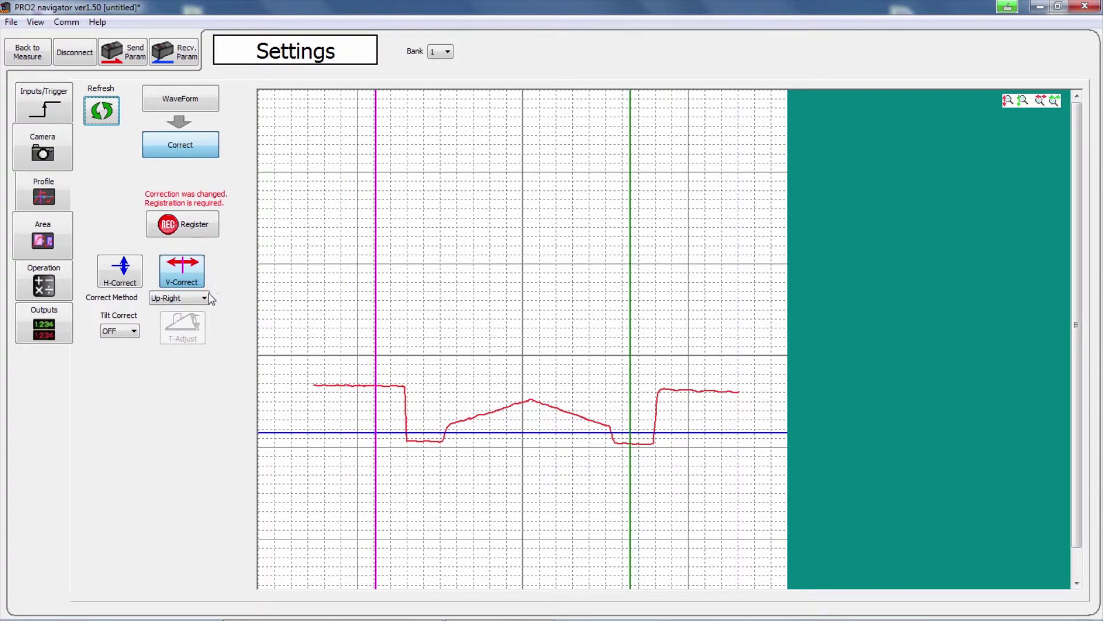
Leave tilt correction OFF, keep the Up-Right correct method, and register the correction.
left_click(133, 331)
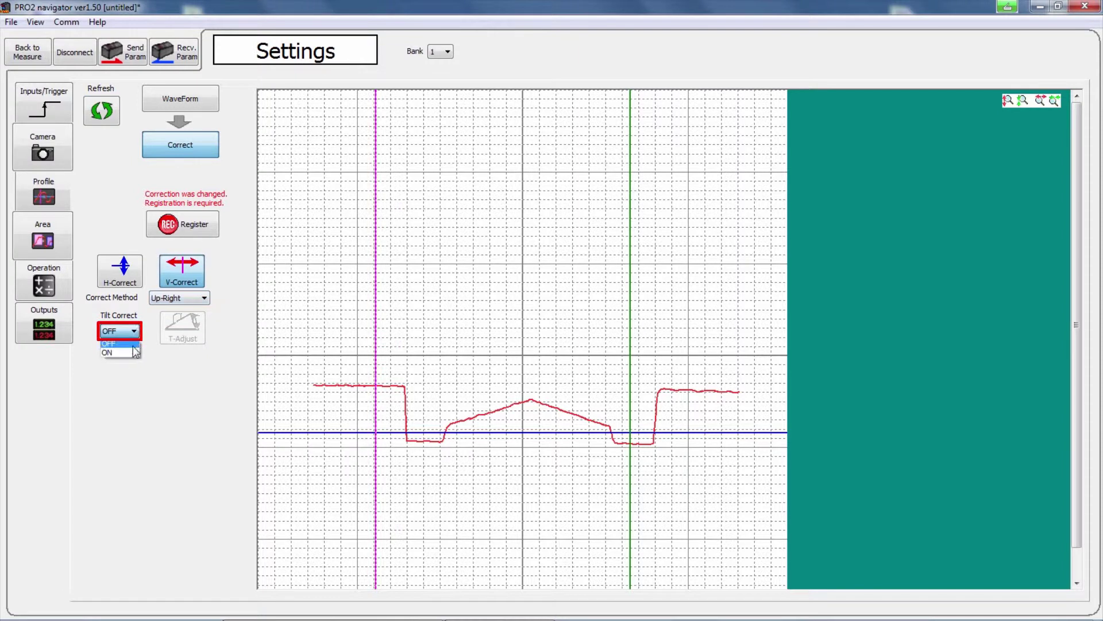
left_click(131, 352)
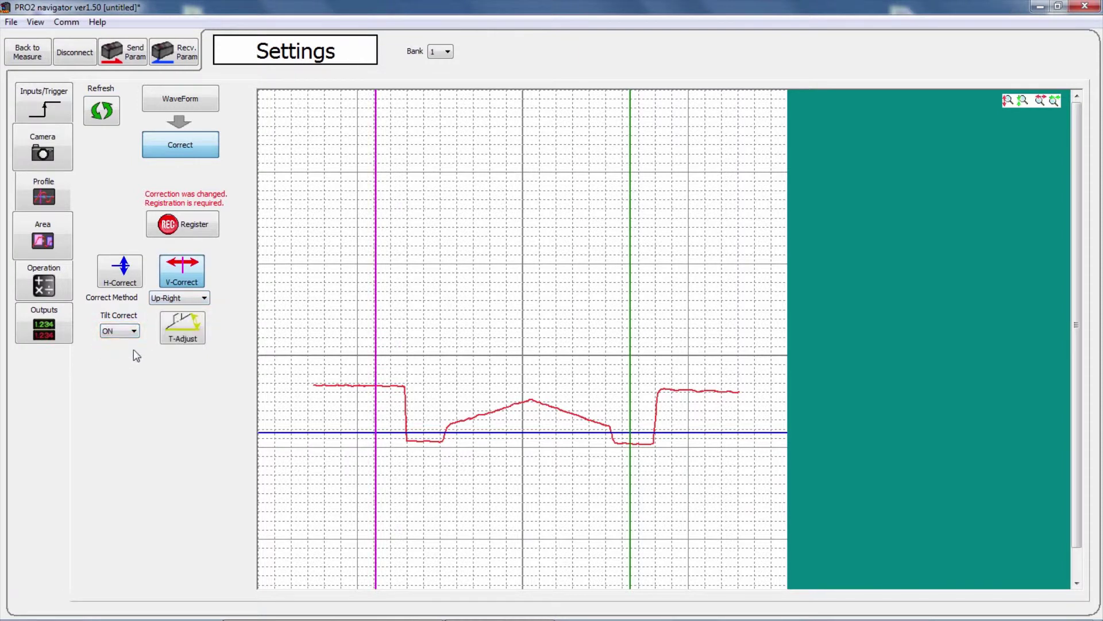
left_click(137, 331)
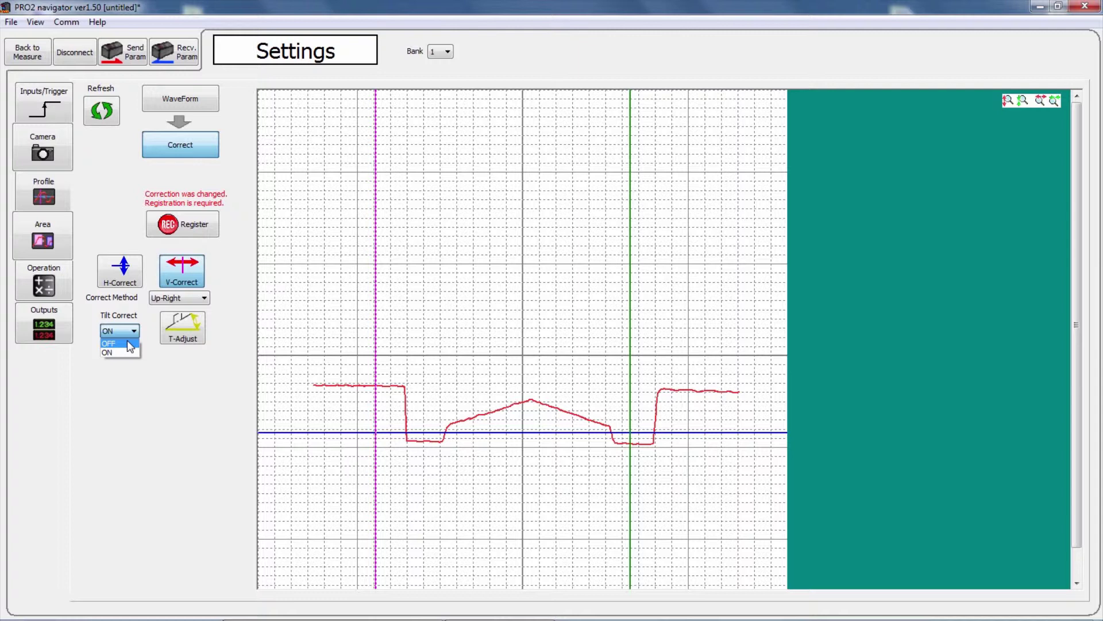
left_click(130, 345)
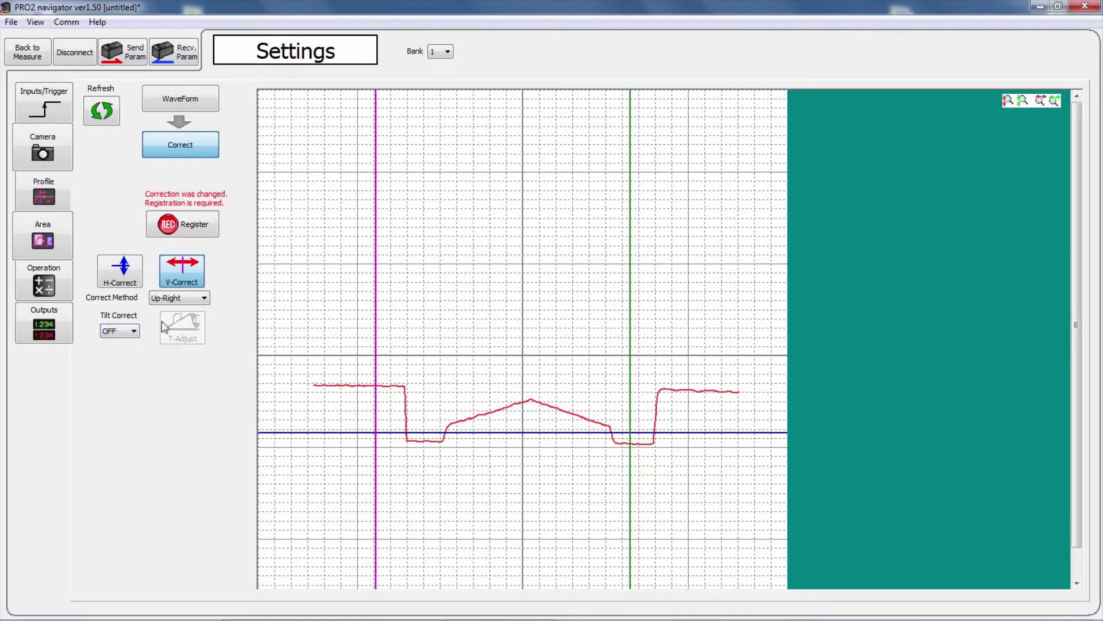
left_click(190, 300)
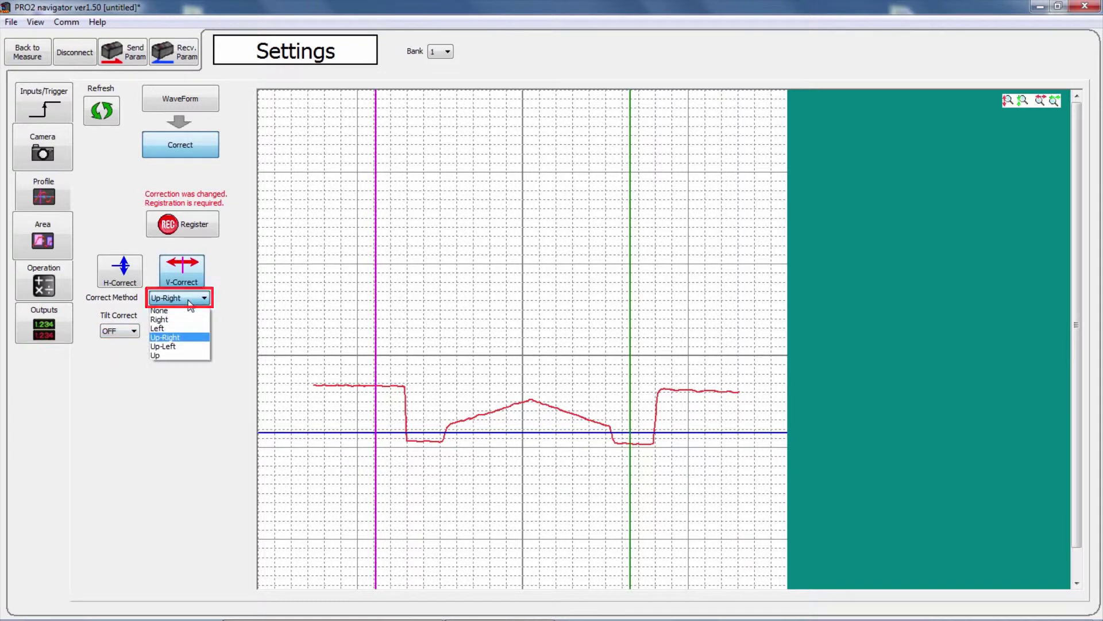
left_click(174, 340)
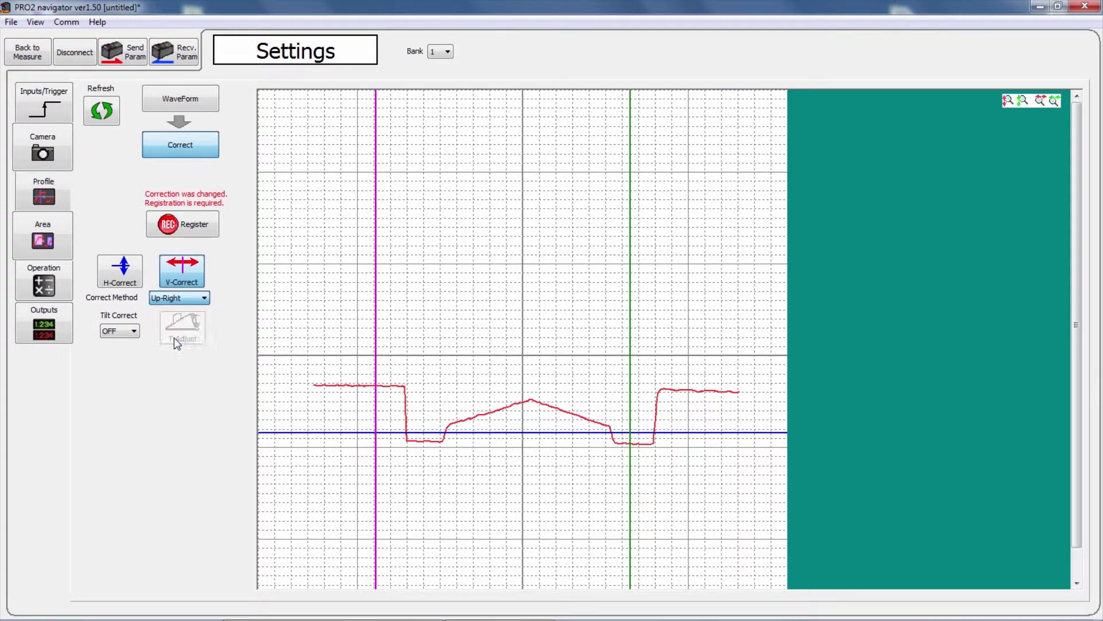
left_click(194, 226)
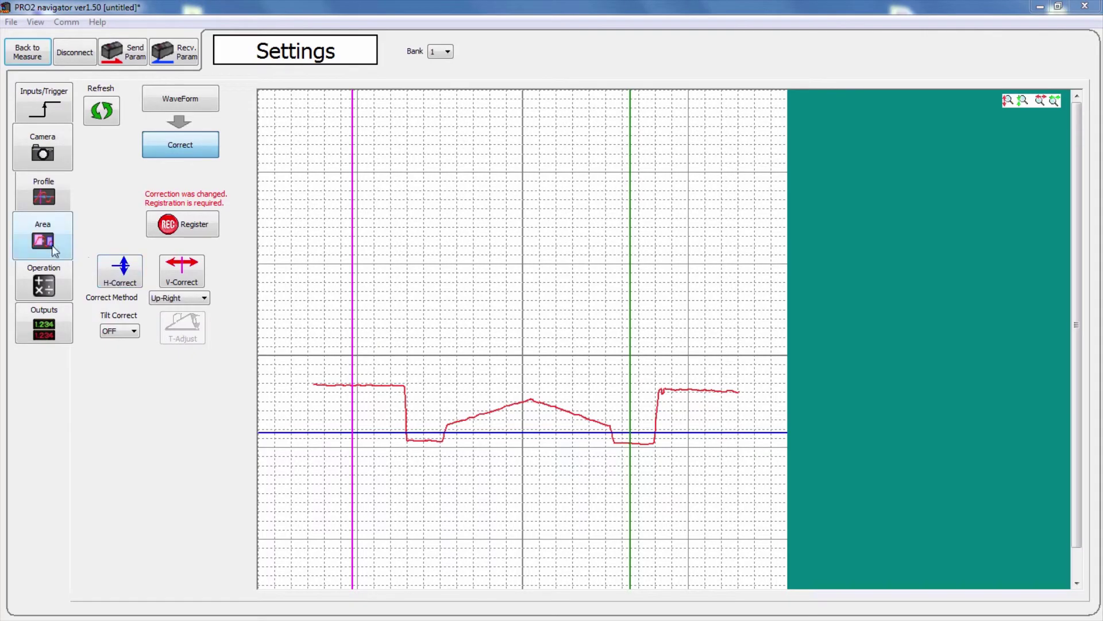
Place area 1 on the left raised step and area 3 on the slope, shortening area 3.
left_click(53, 246)
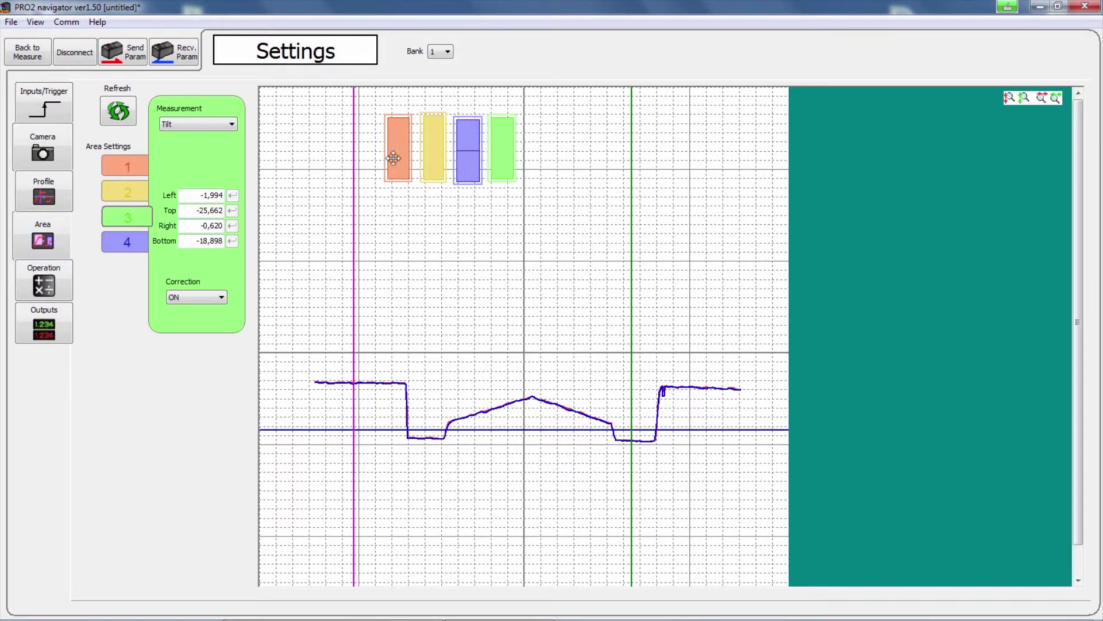
left_click_drag(391, 157, 383, 385)
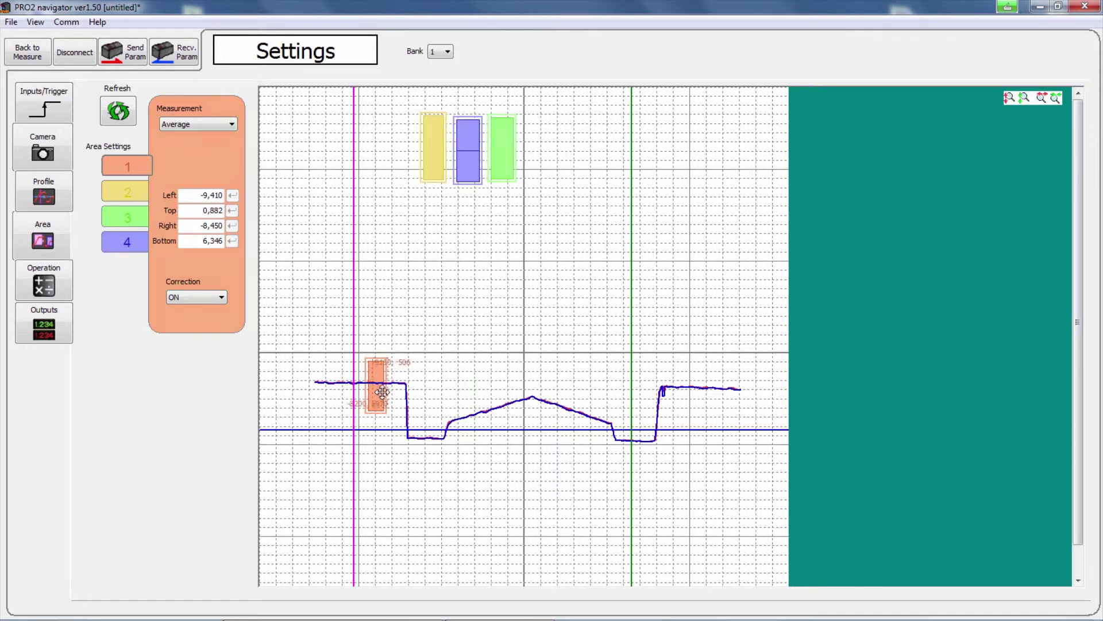
left_click_drag(490, 376, 490, 392)
left_click_drag(489, 438, 490, 423)
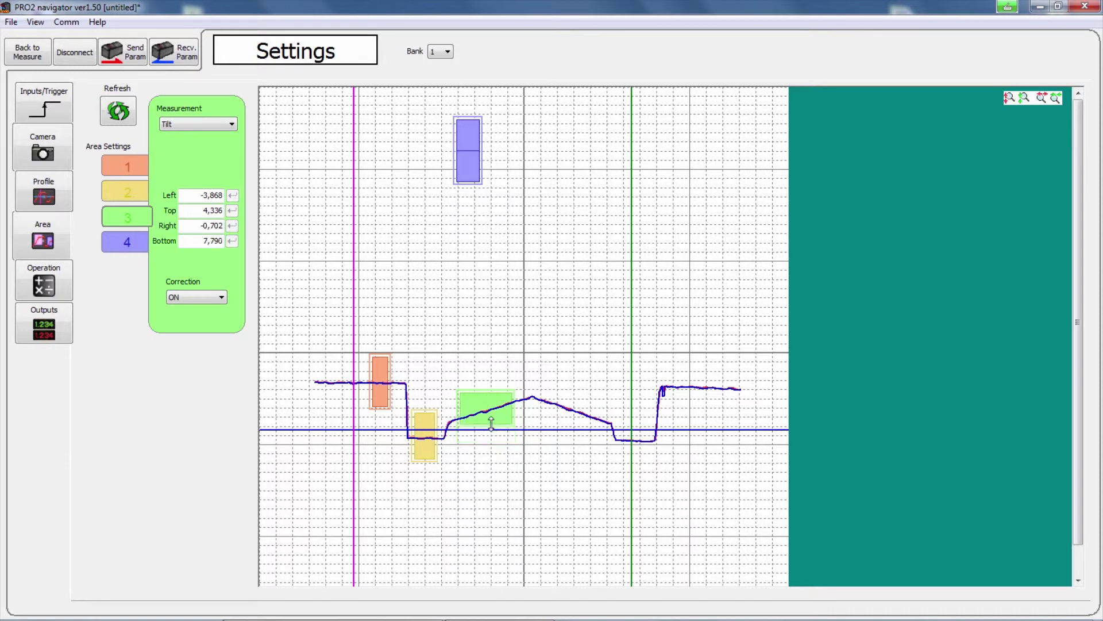
left_click(383, 365)
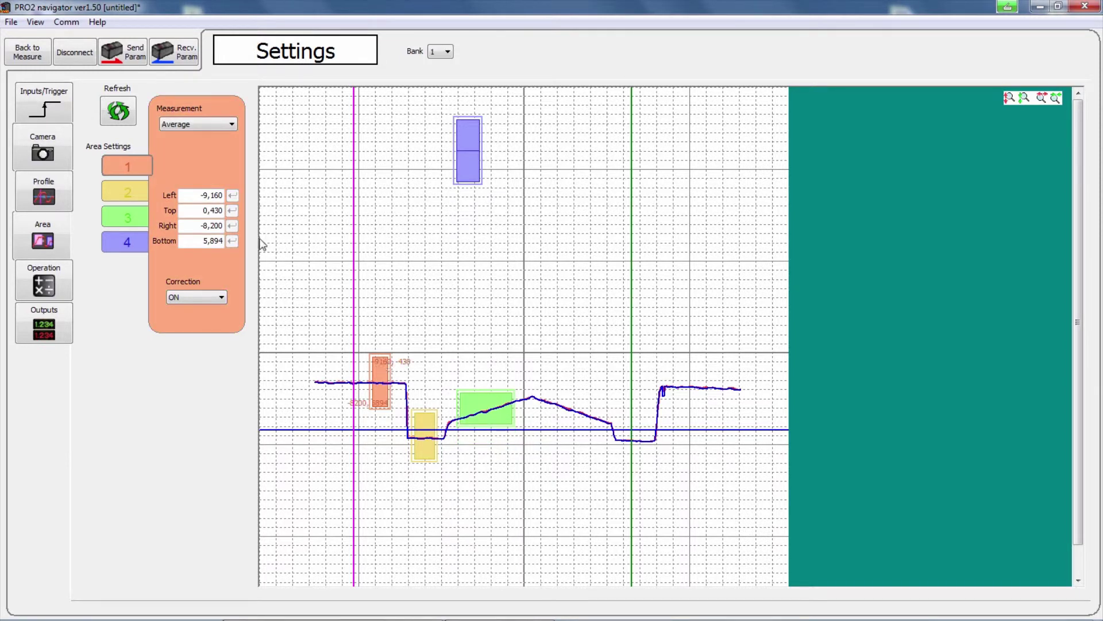
left_click(220, 126)
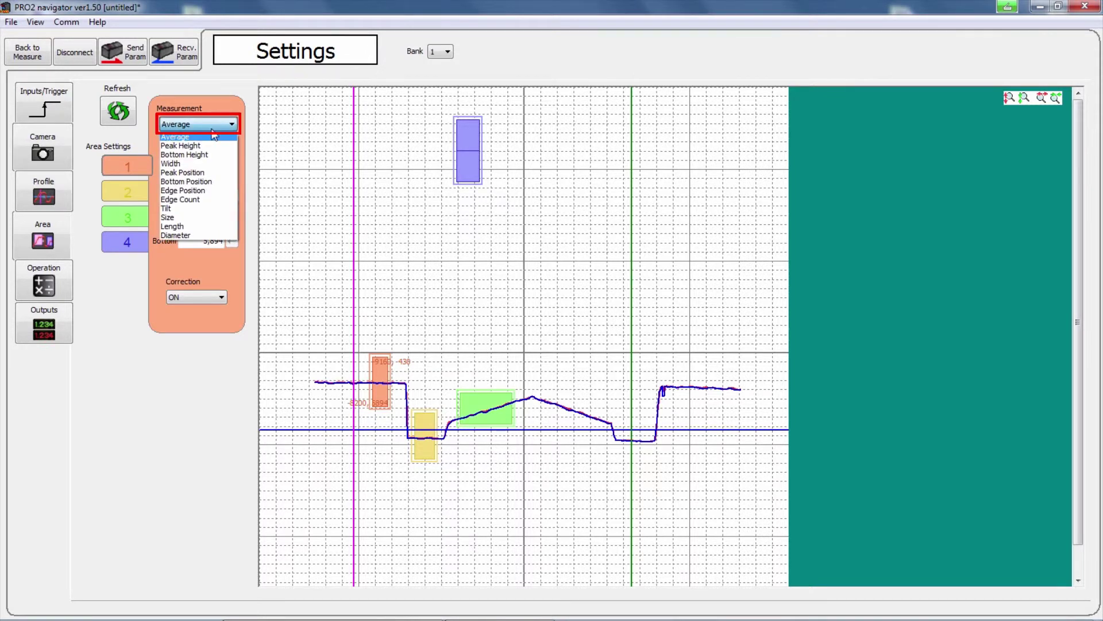
left_click(209, 133)
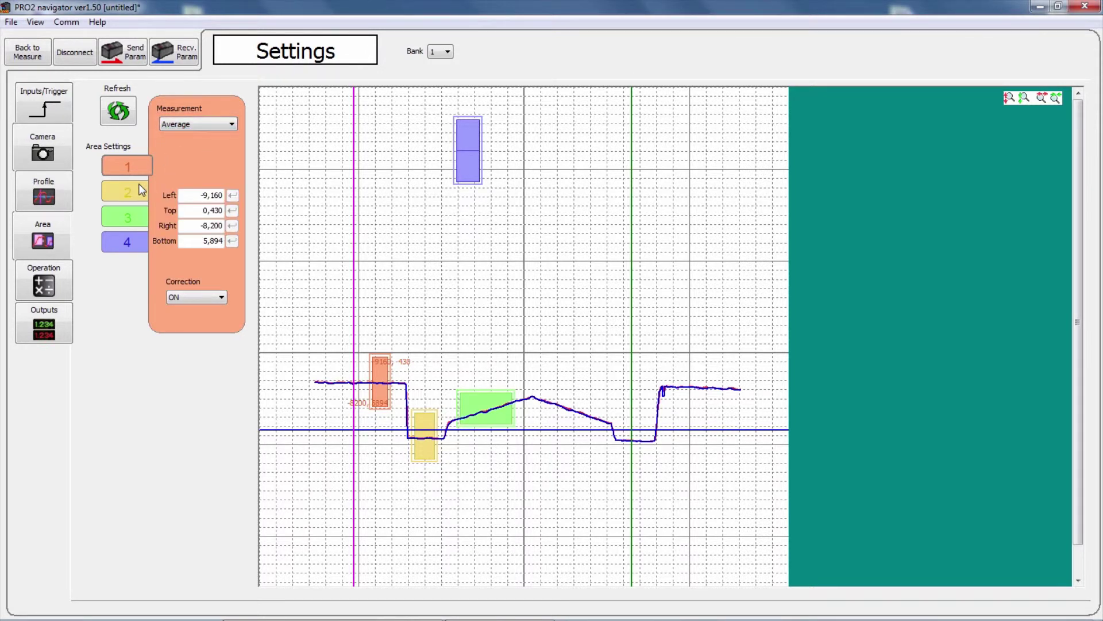
left_click(142, 190)
left_click(185, 125)
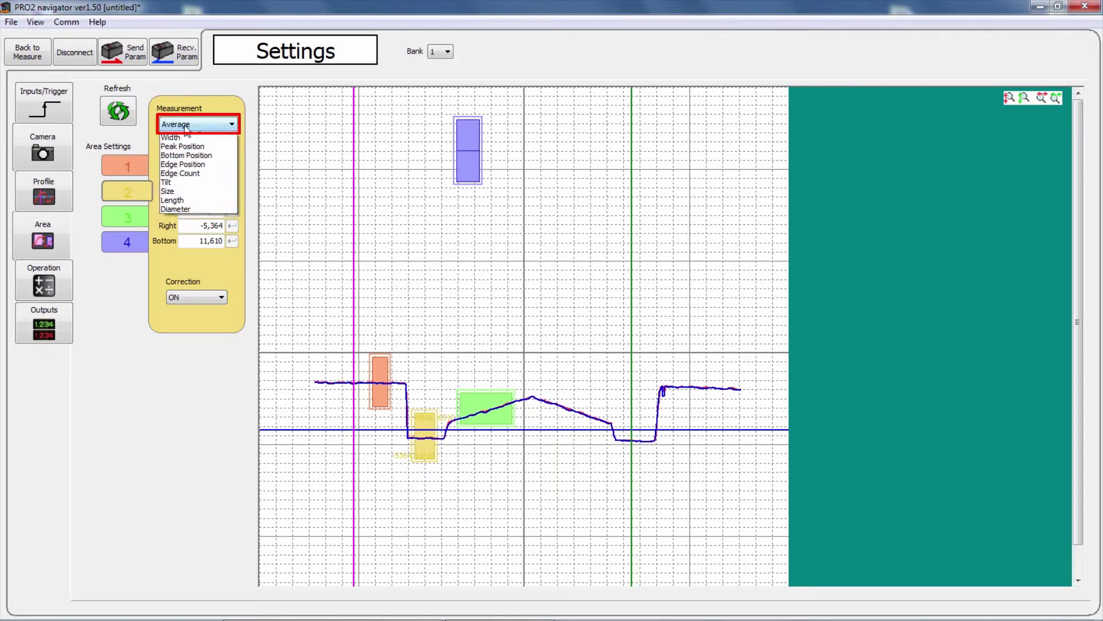
left_click(190, 136)
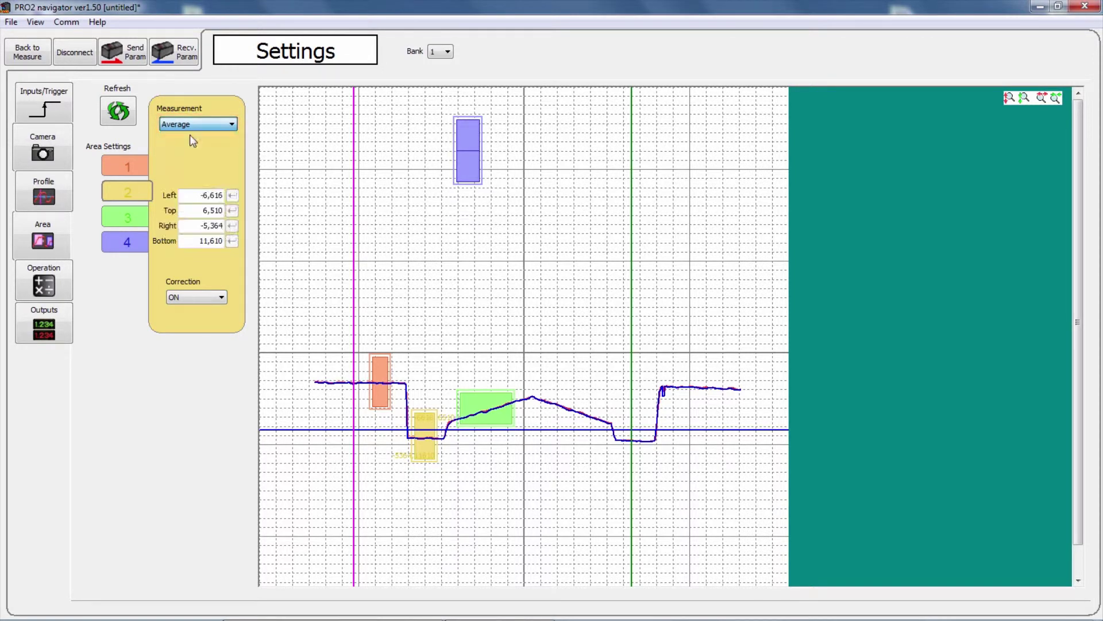
left_click(141, 213)
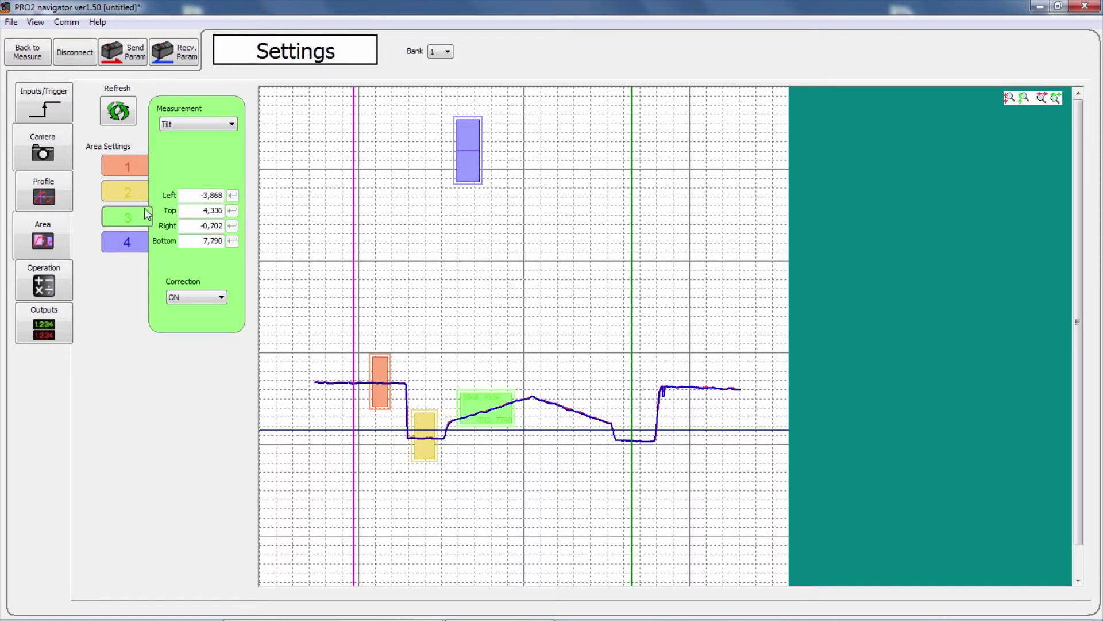
left_click(196, 123)
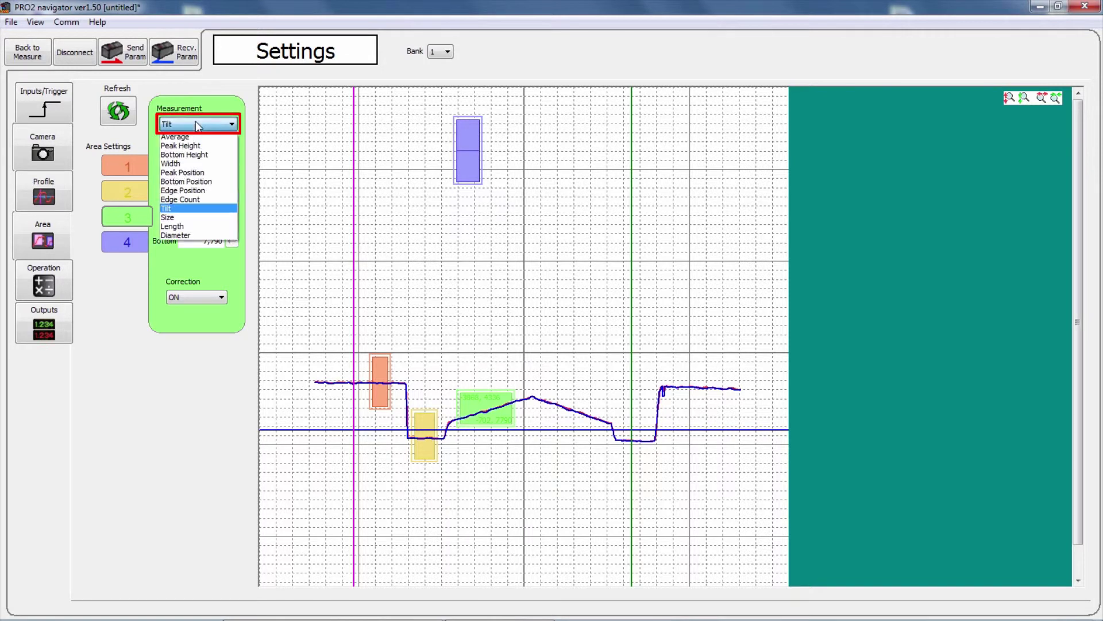
left_click(171, 209)
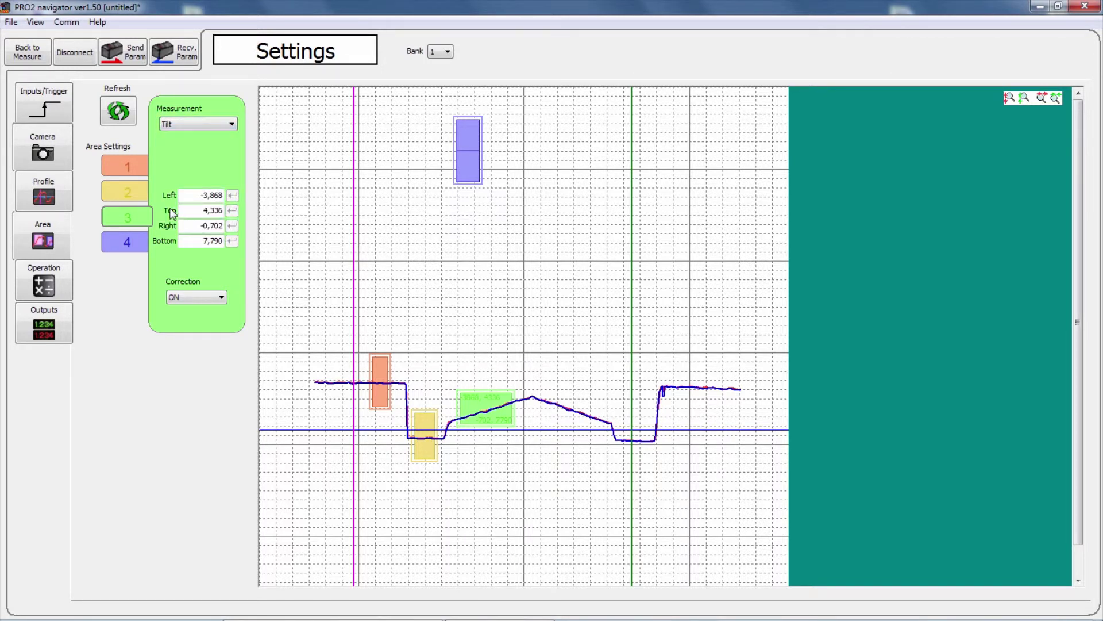
left_click(140, 194)
left_click(185, 297)
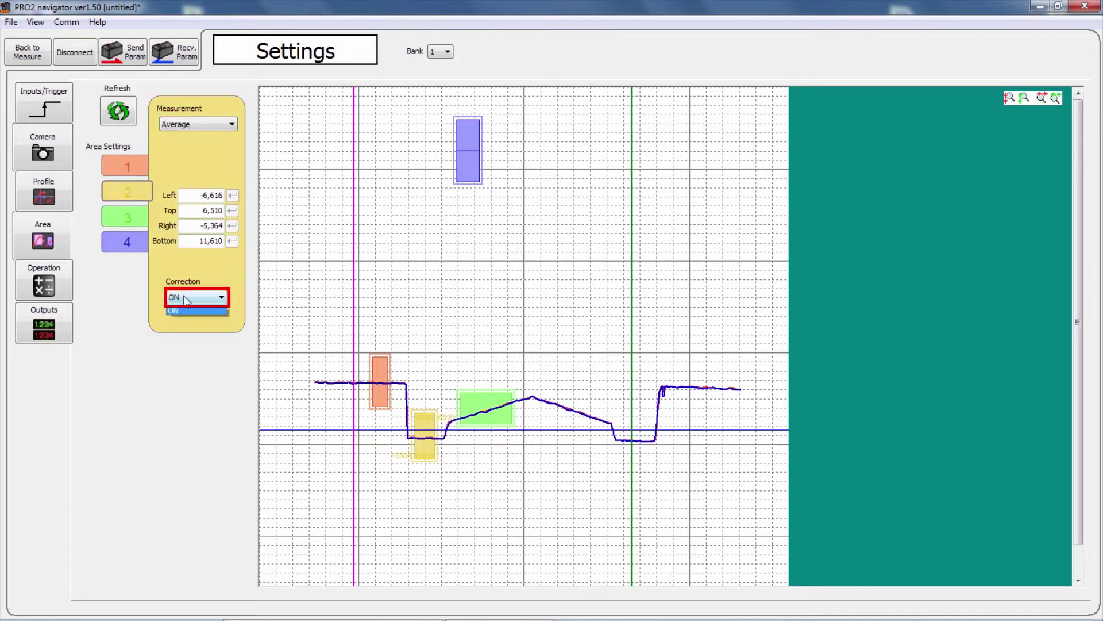
left_click(182, 320)
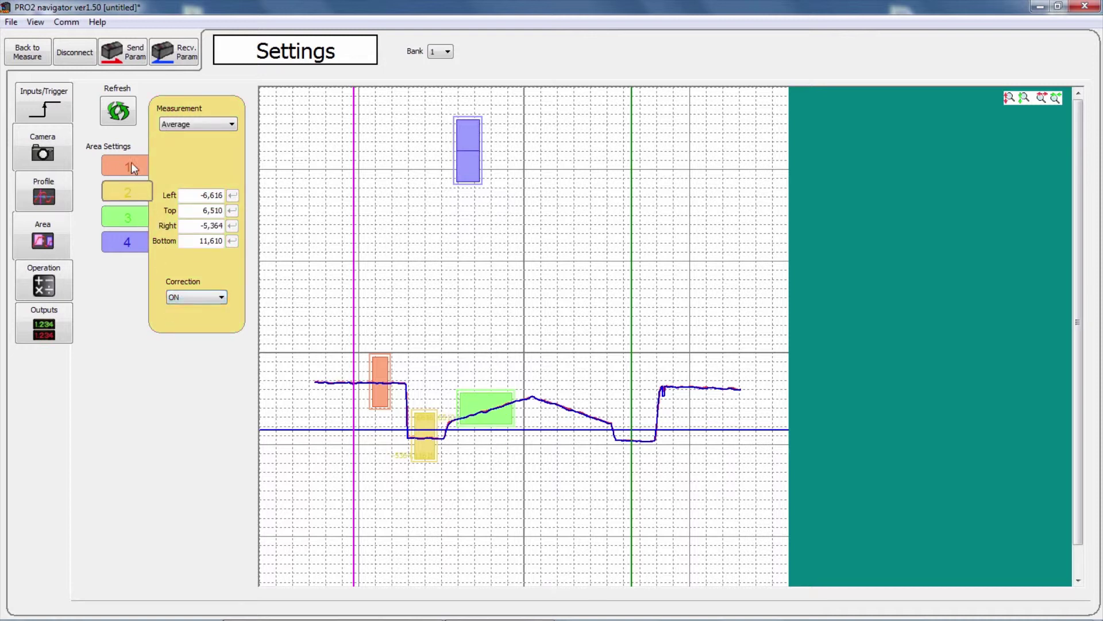
left_click(132, 162)
left_click(188, 297)
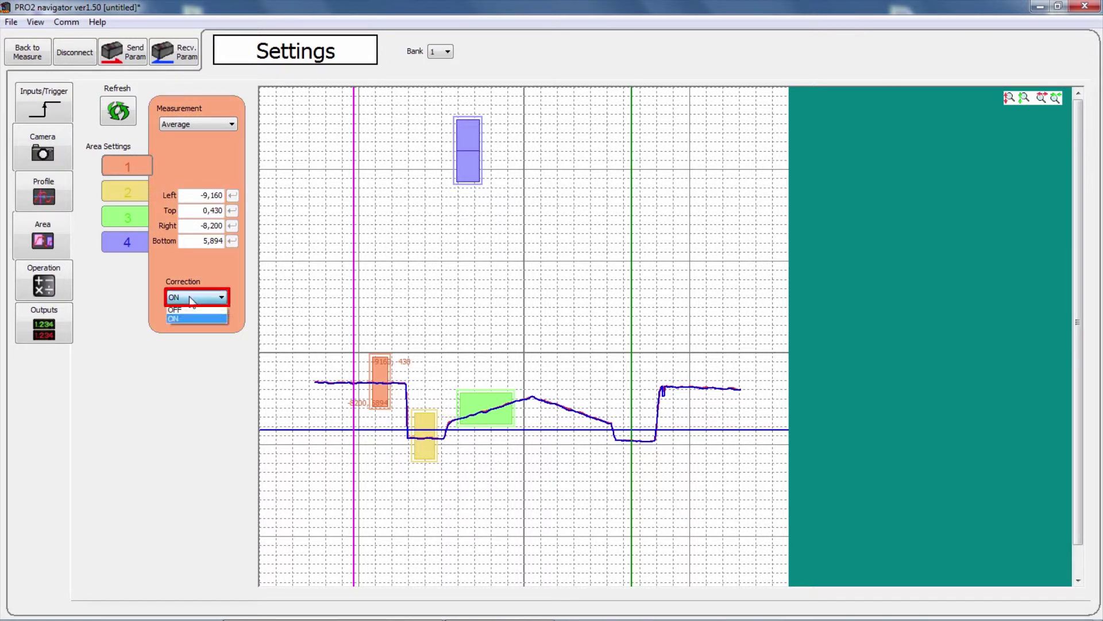
left_click(178, 321)
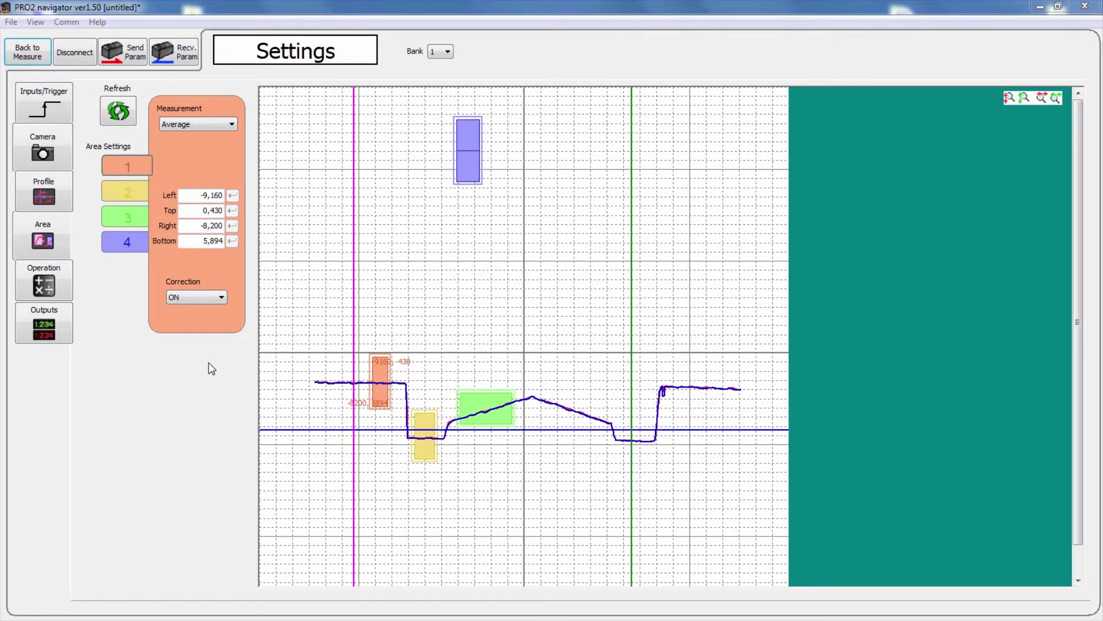
Plot the Area1, Area2 and Area3 series on the Operation graph.
left_click(66, 290)
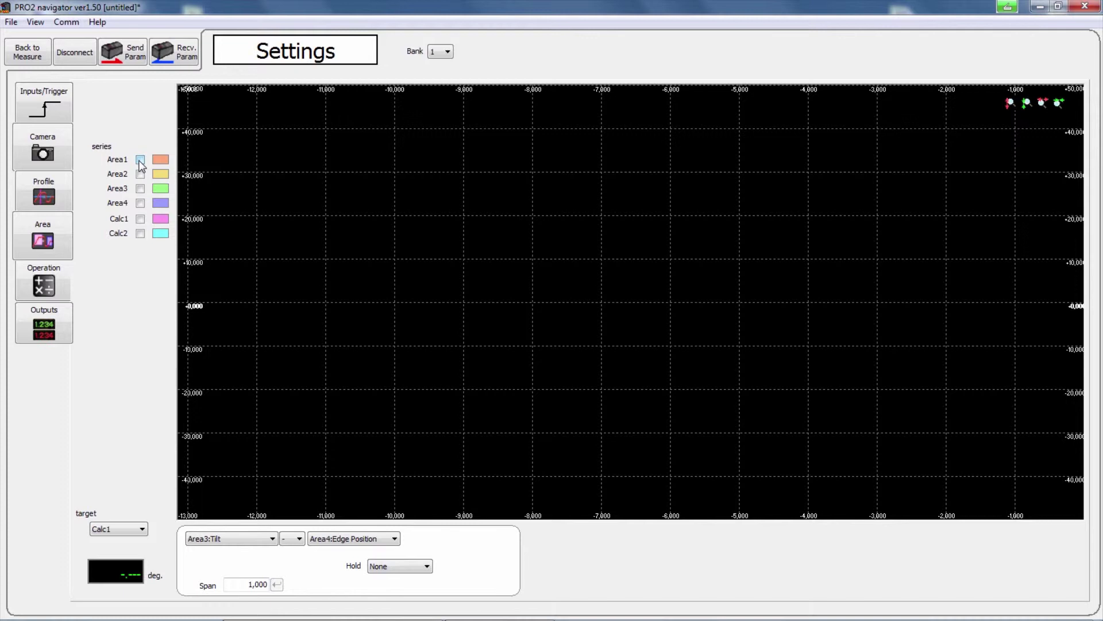
left_click(140, 160)
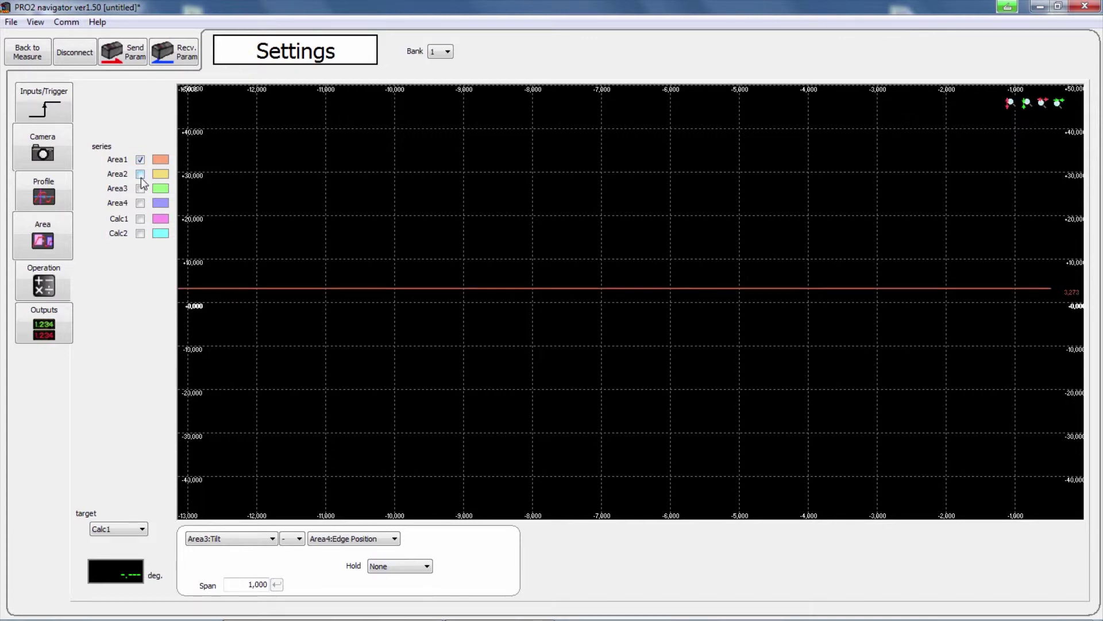
left_click(141, 175)
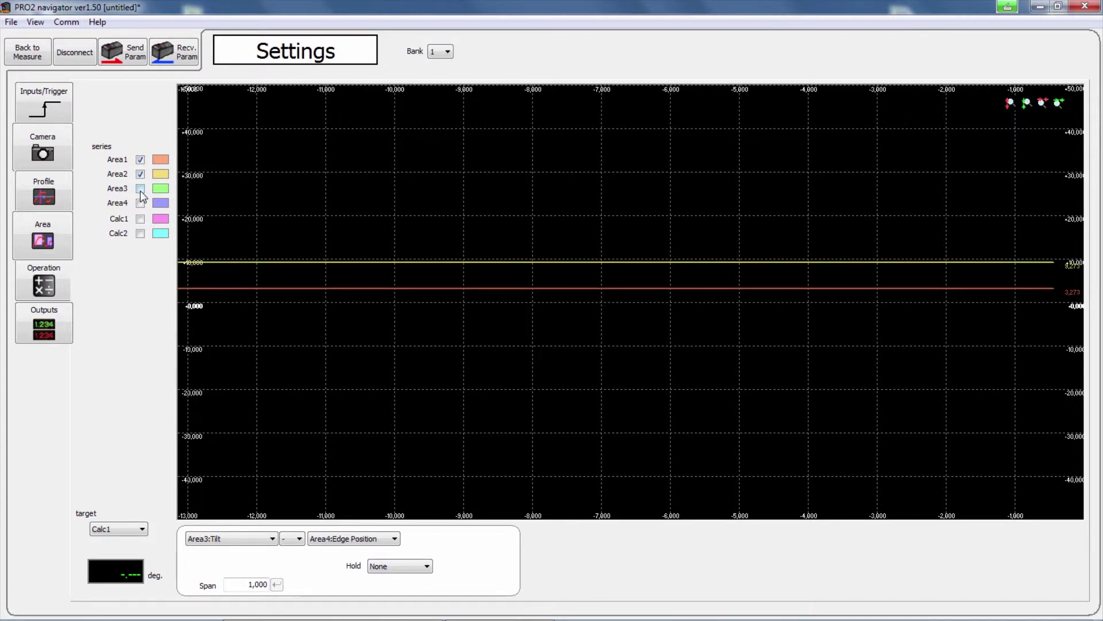
left_click(140, 189)
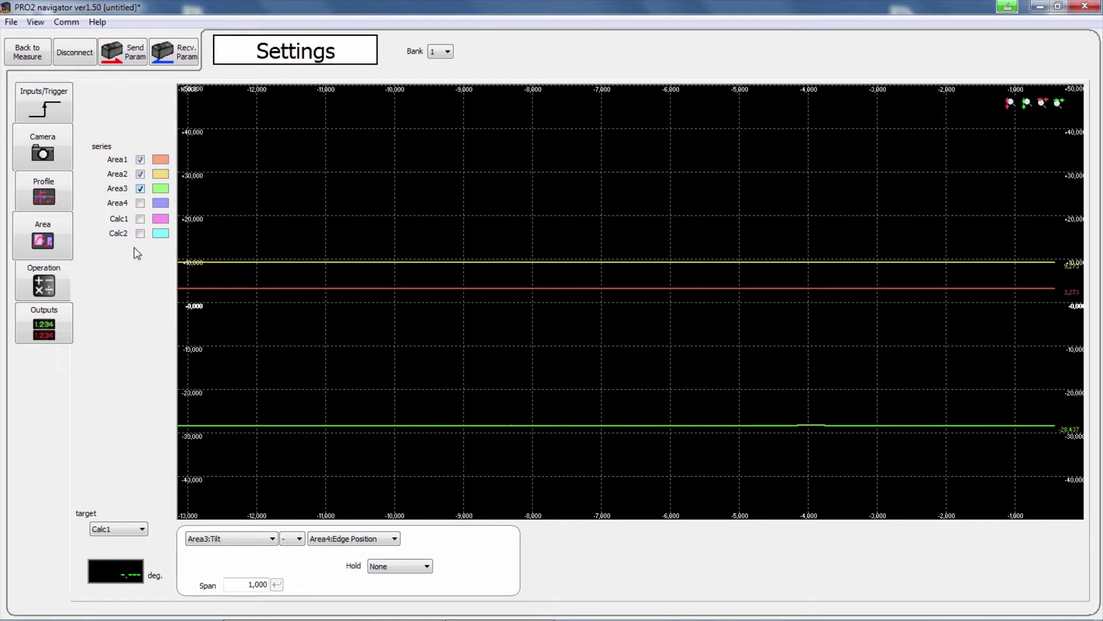
Define Calc1 as Area2:Average minus Area1:Average.
left_click(142, 530)
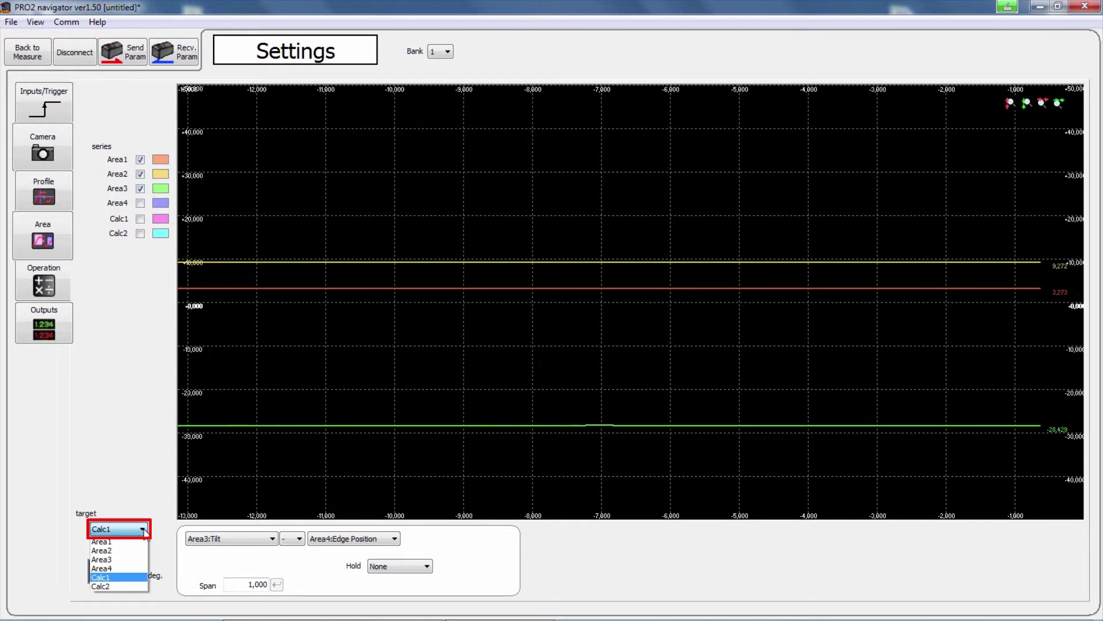
left_click(119, 579)
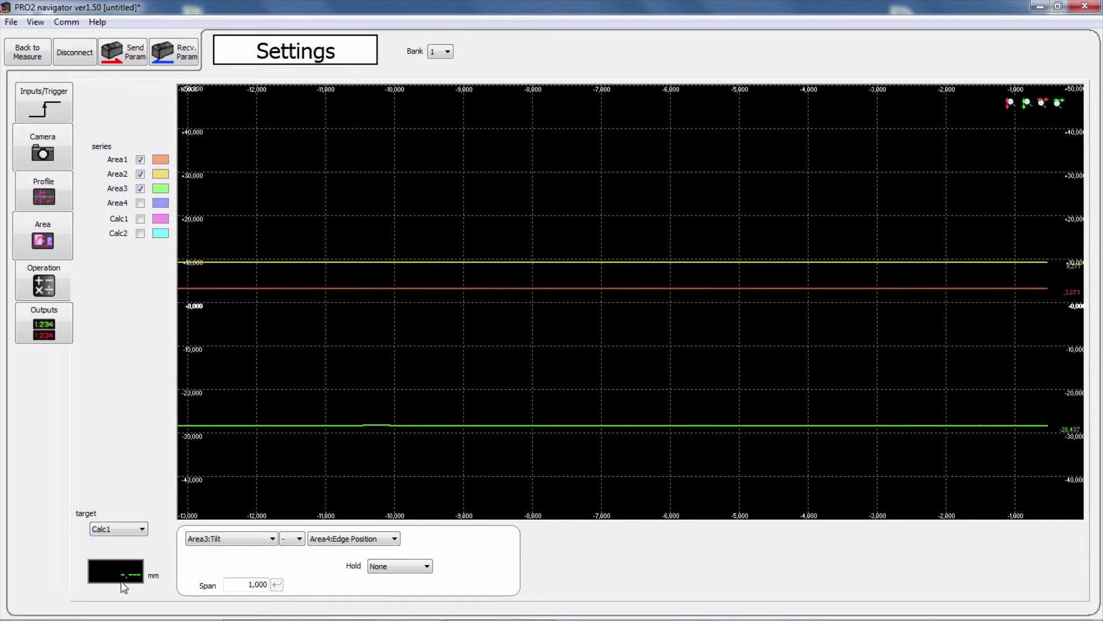
left_click(238, 542)
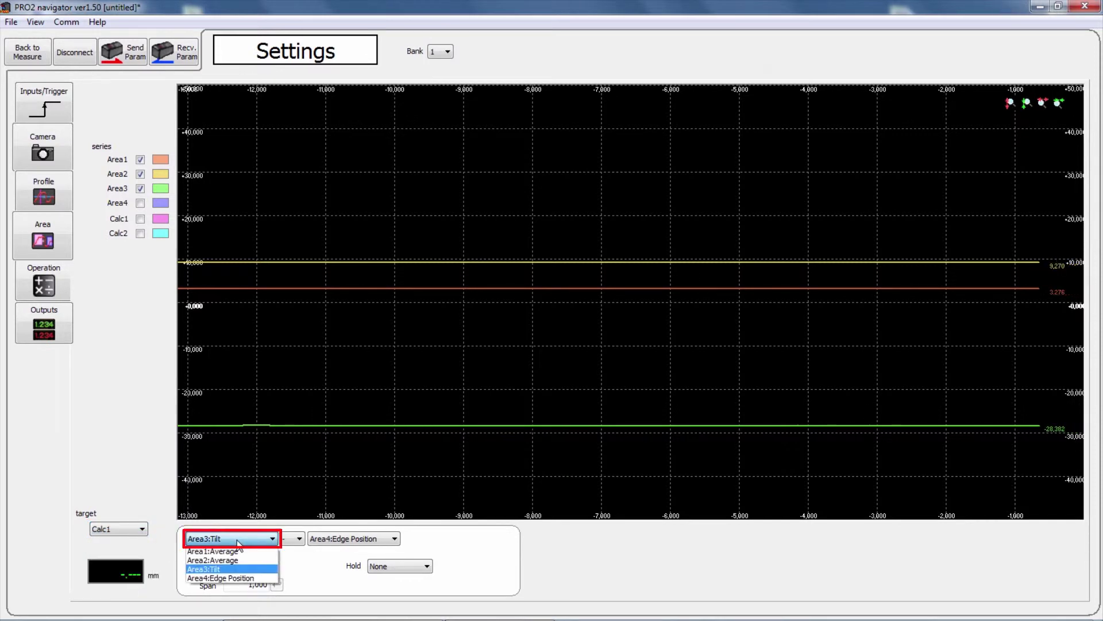
left_click(230, 558)
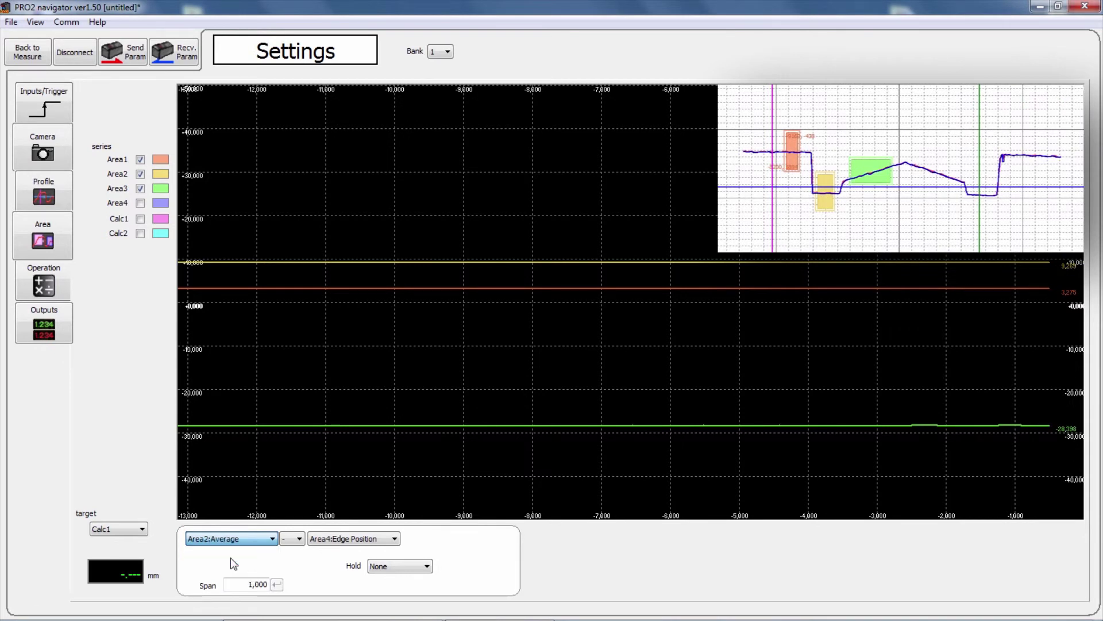
left_click(300, 543)
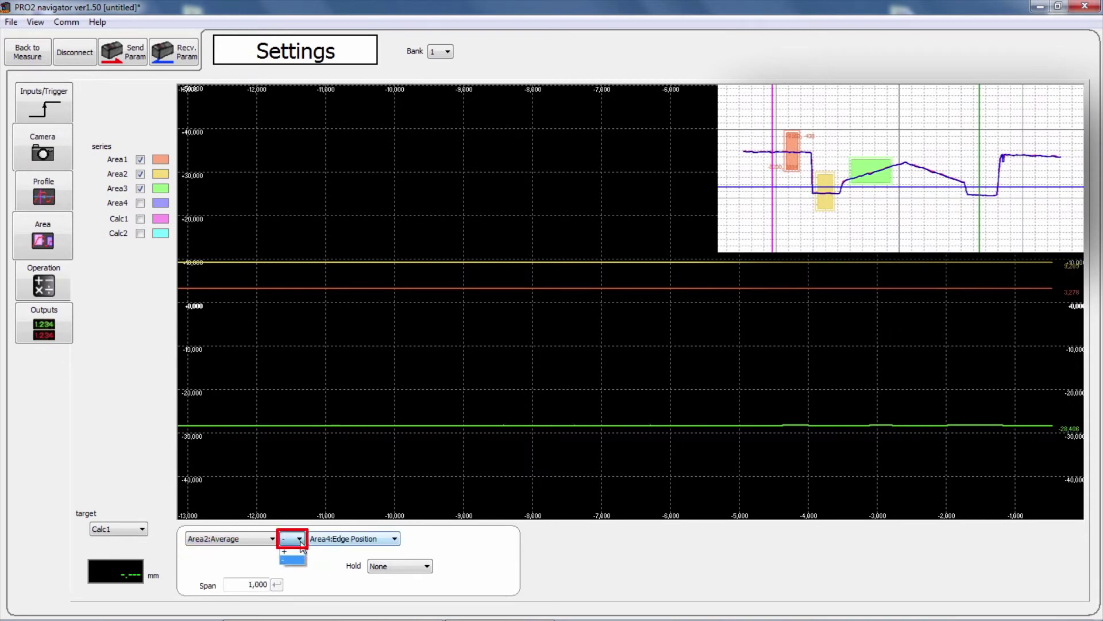
left_click(292, 559)
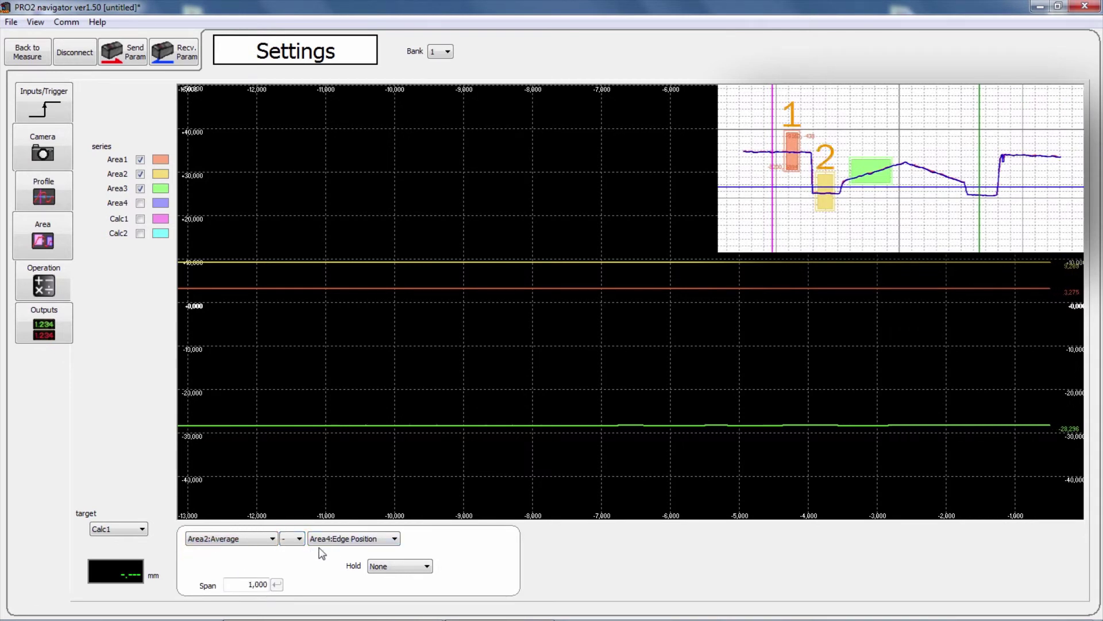
left_click(341, 539)
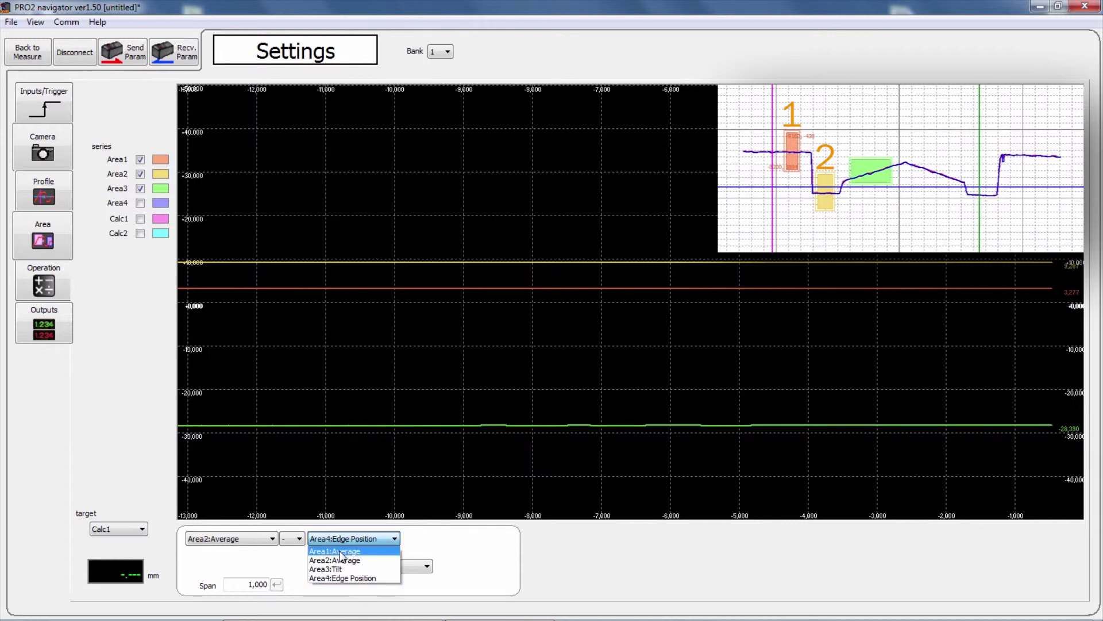
left_click(340, 554)
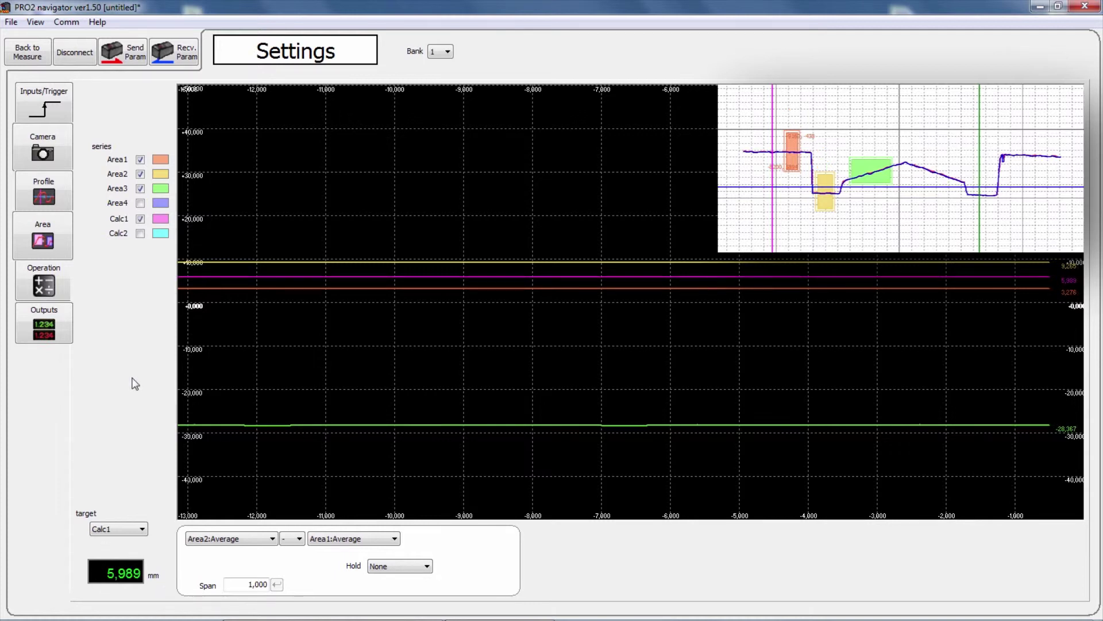
left_click(140, 529)
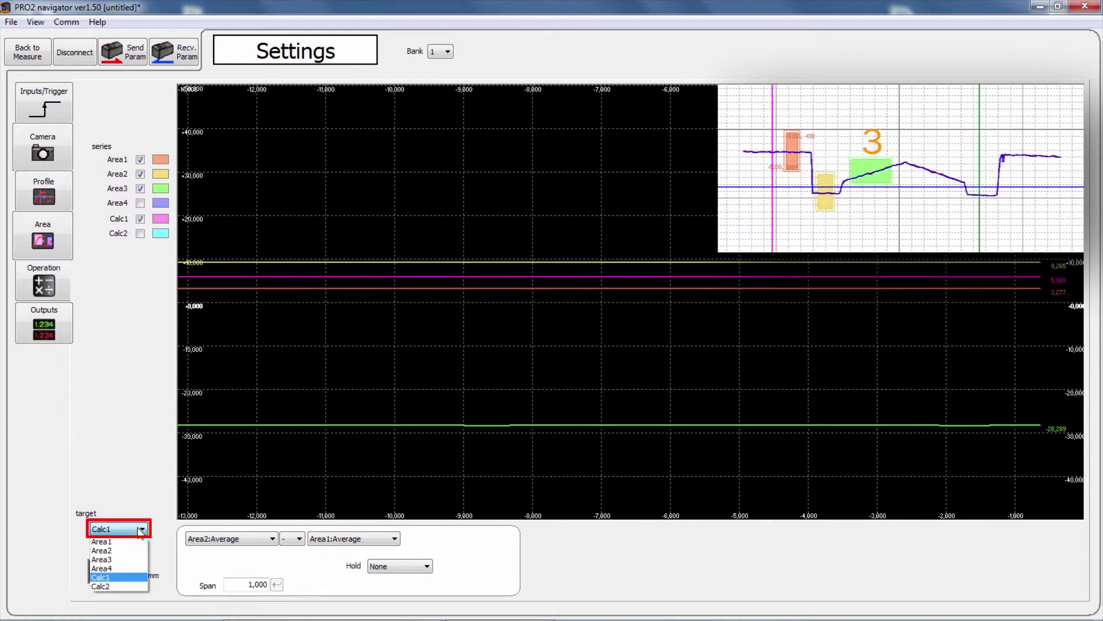
Set Out1's target to Calc1 with upper tolerance 8 mm and lower tolerance 4 mm.
left_click(111, 559)
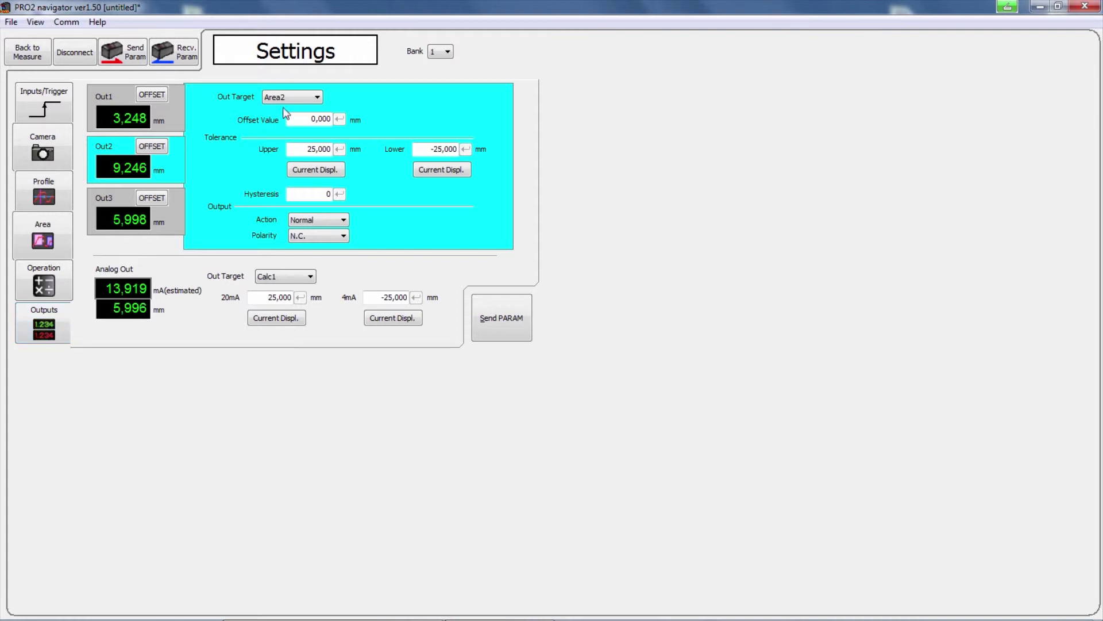
left_click(177, 99)
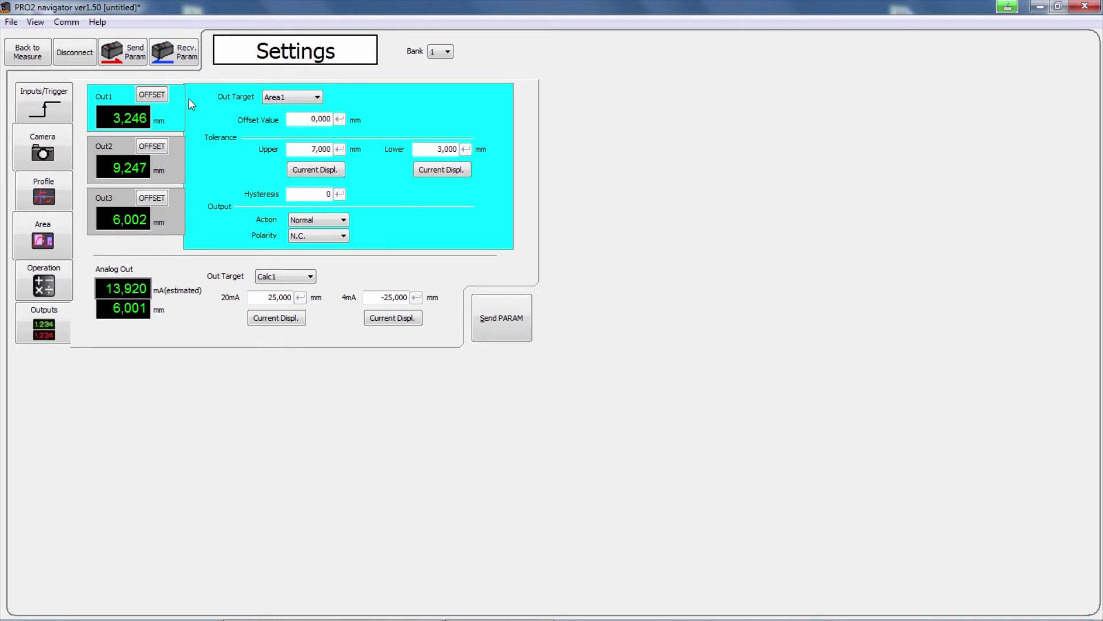
left_click(317, 98)
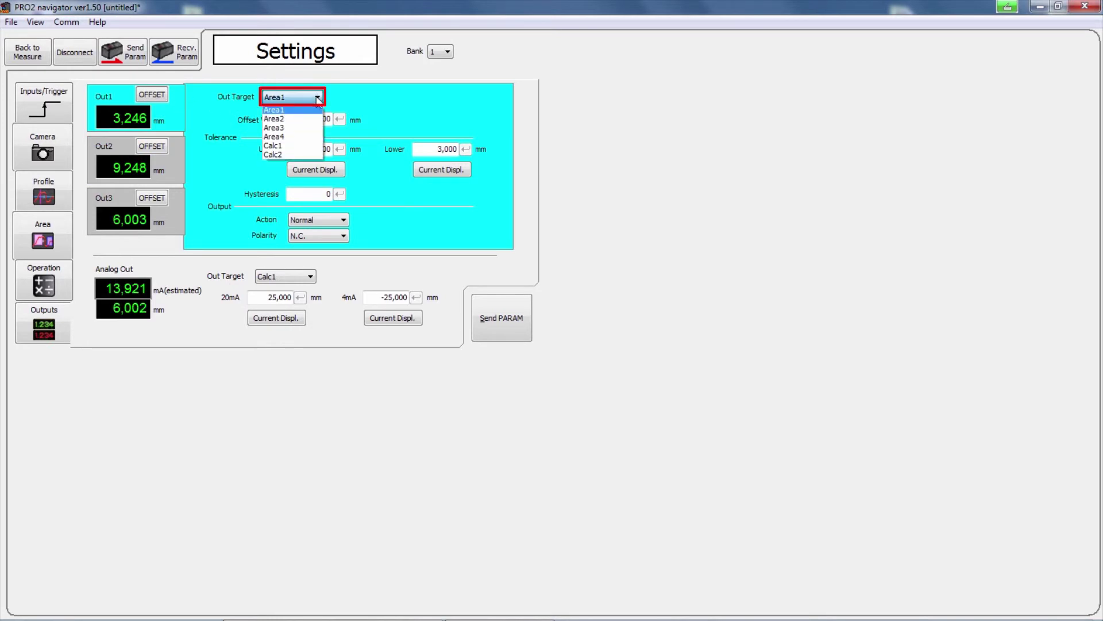
left_click(287, 147)
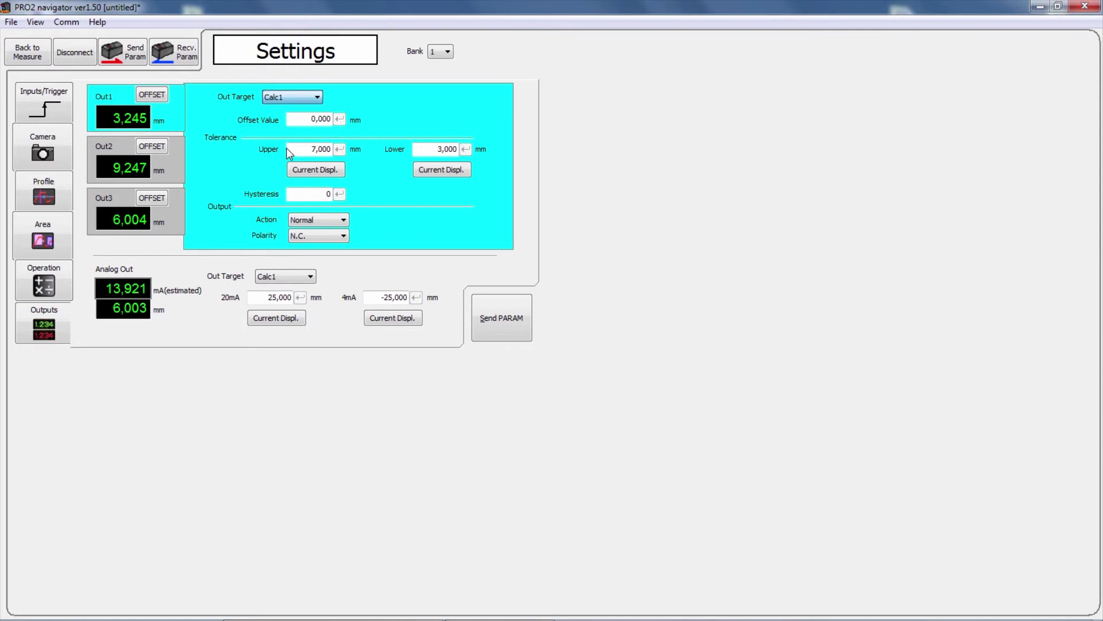
double_click(289, 153)
type("8")
key("Tab")
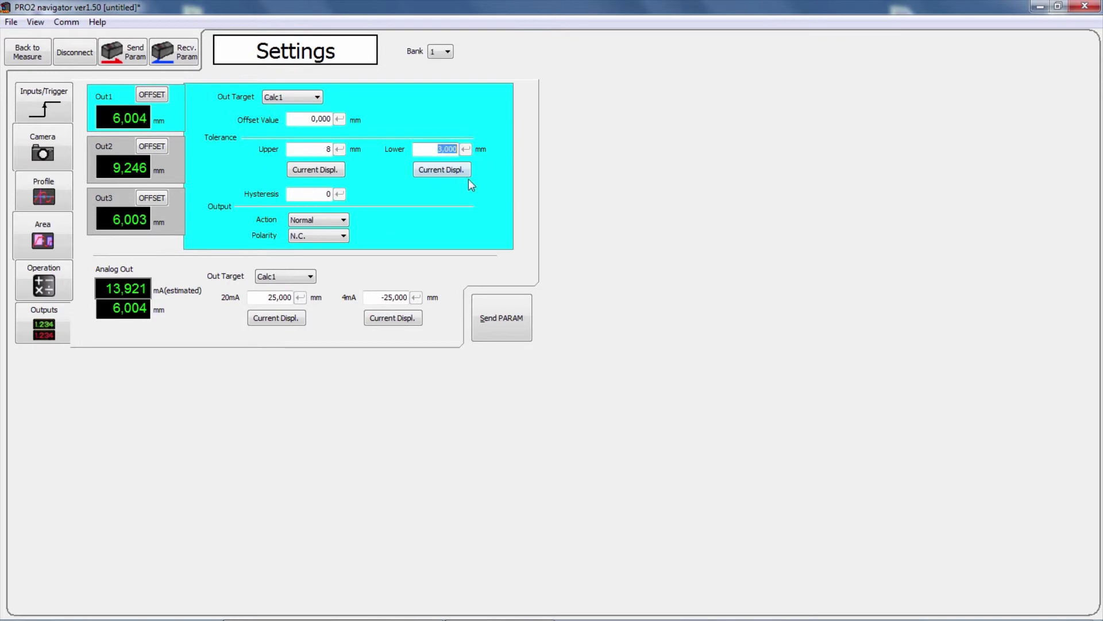
type("4")
left_click(465, 149)
Set the Analog Out target to Area1, then send the output parameters and all settings to the sensor.
left_click(311, 277)
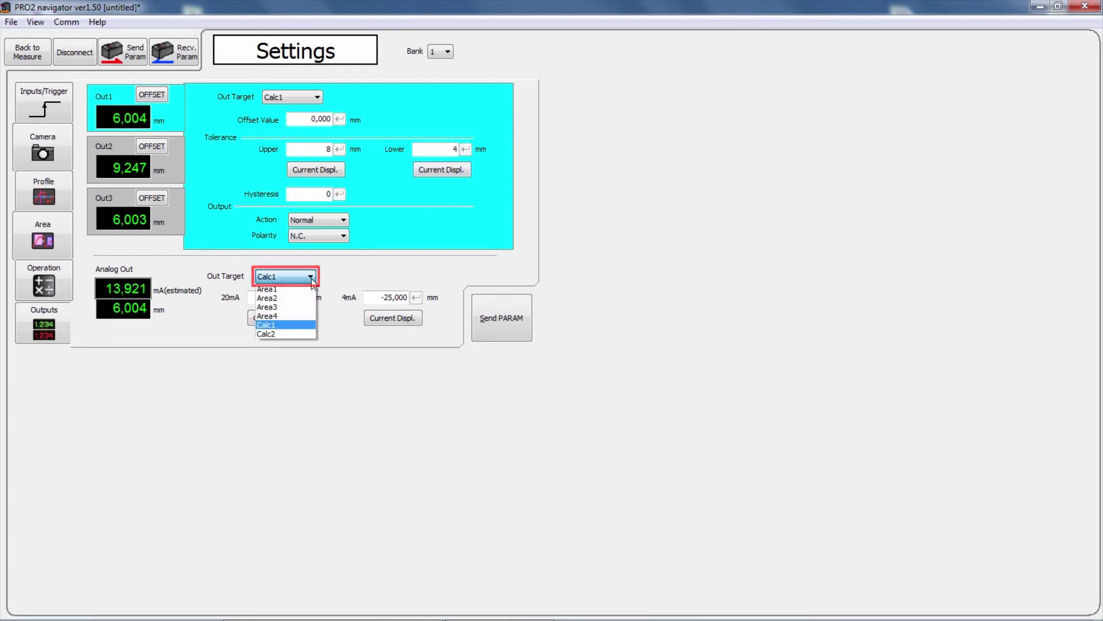
left_click(305, 289)
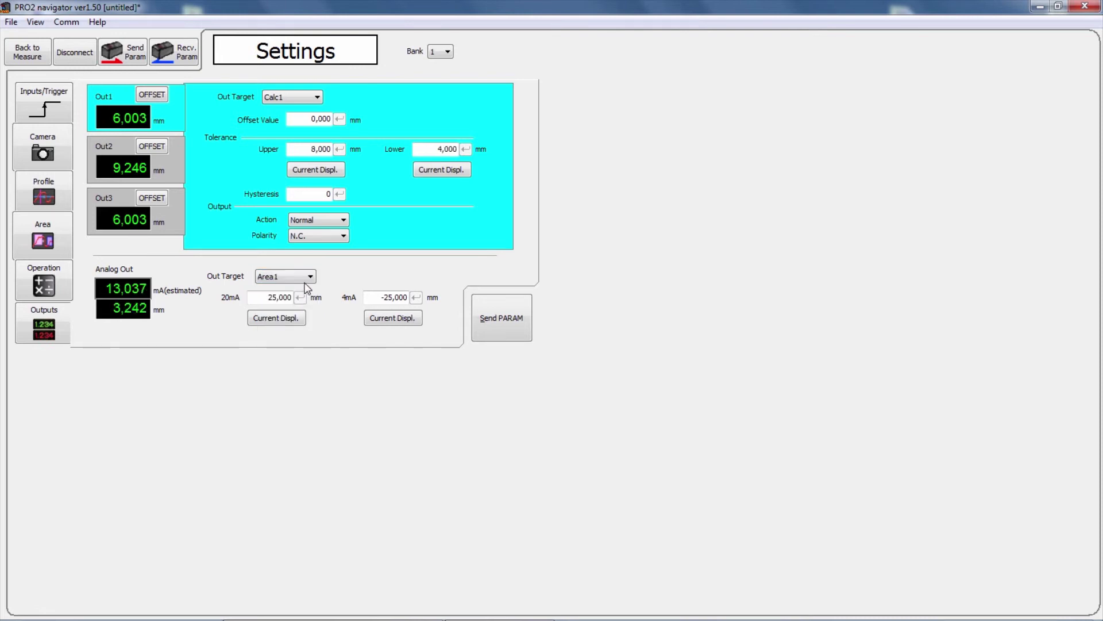
left_click(508, 333)
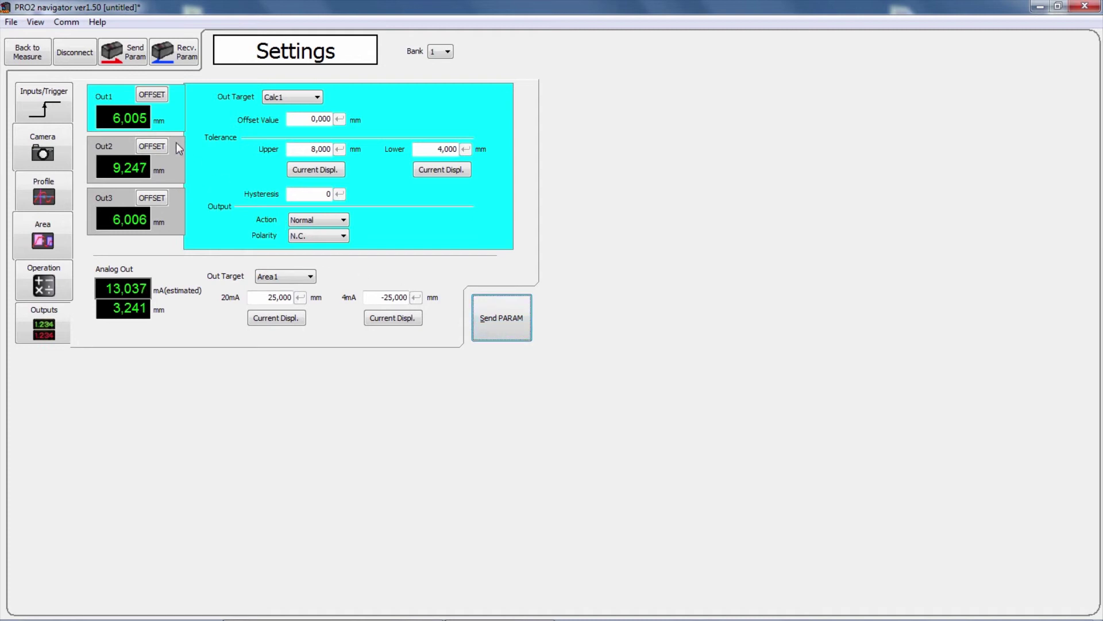
left_click(133, 62)
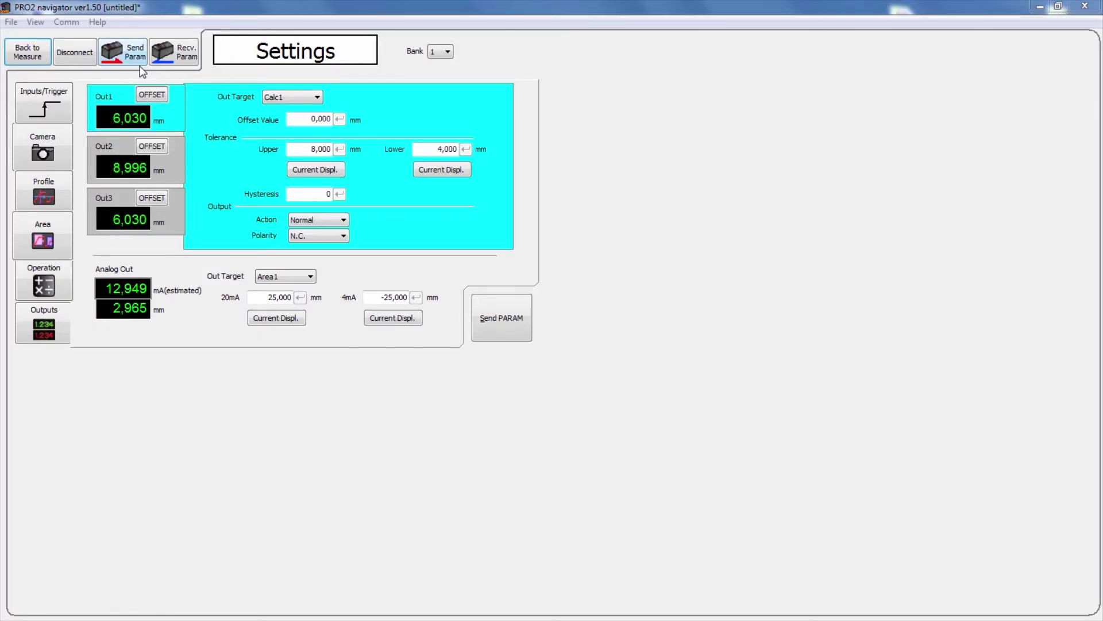
Return to the Measurement page and refresh the live profile graph, showing Out1 ≈6.032 mm and Out2 ≈9.003 mm.
left_click(27, 53)
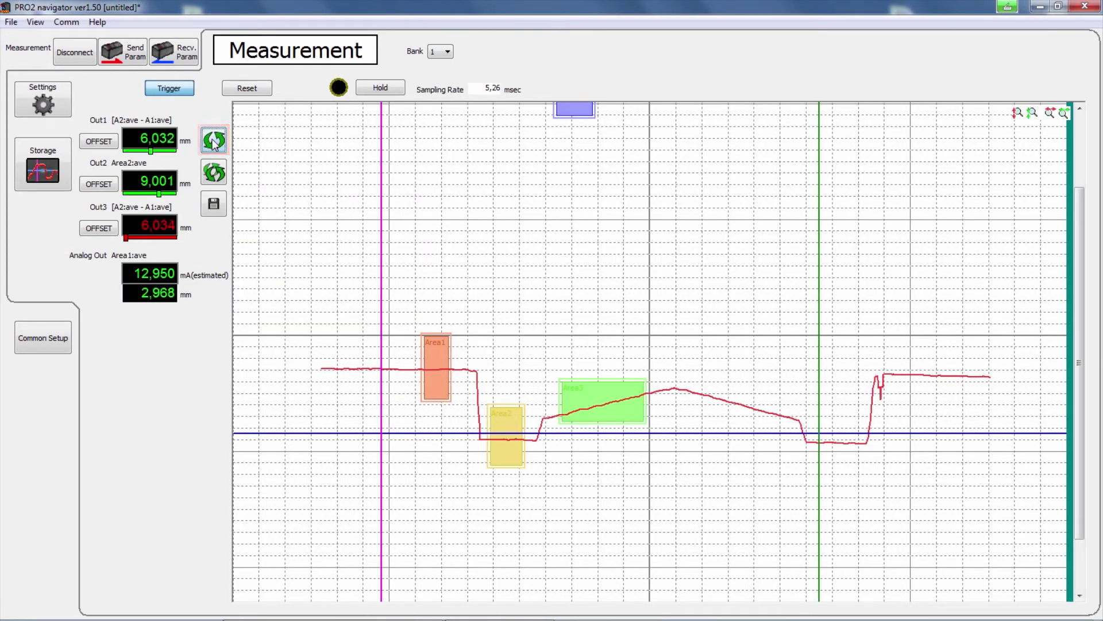
left_click(215, 173)
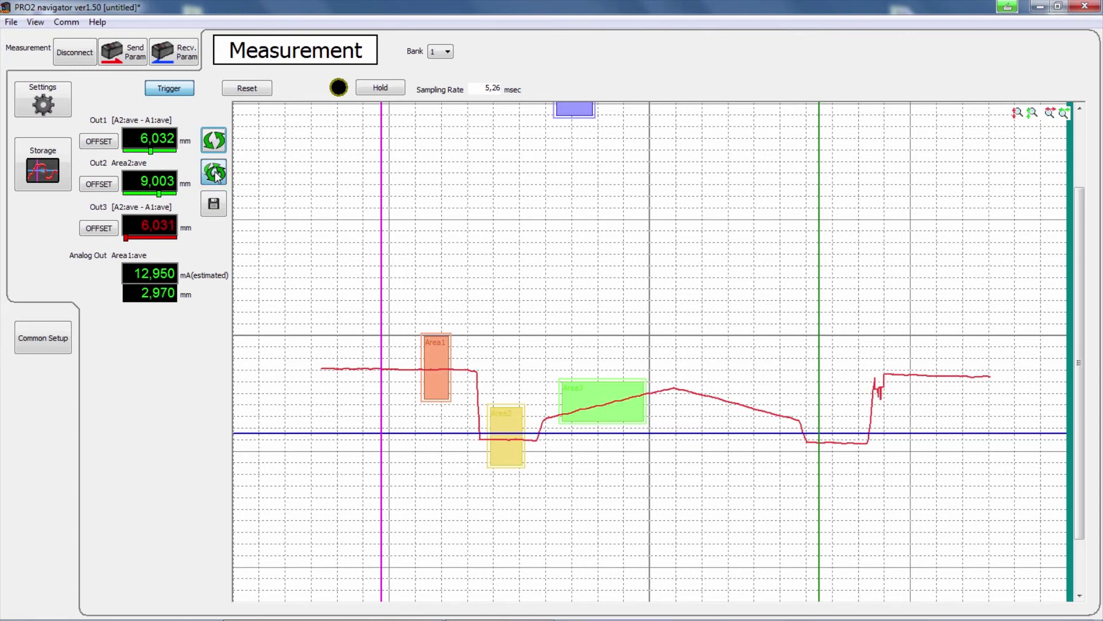